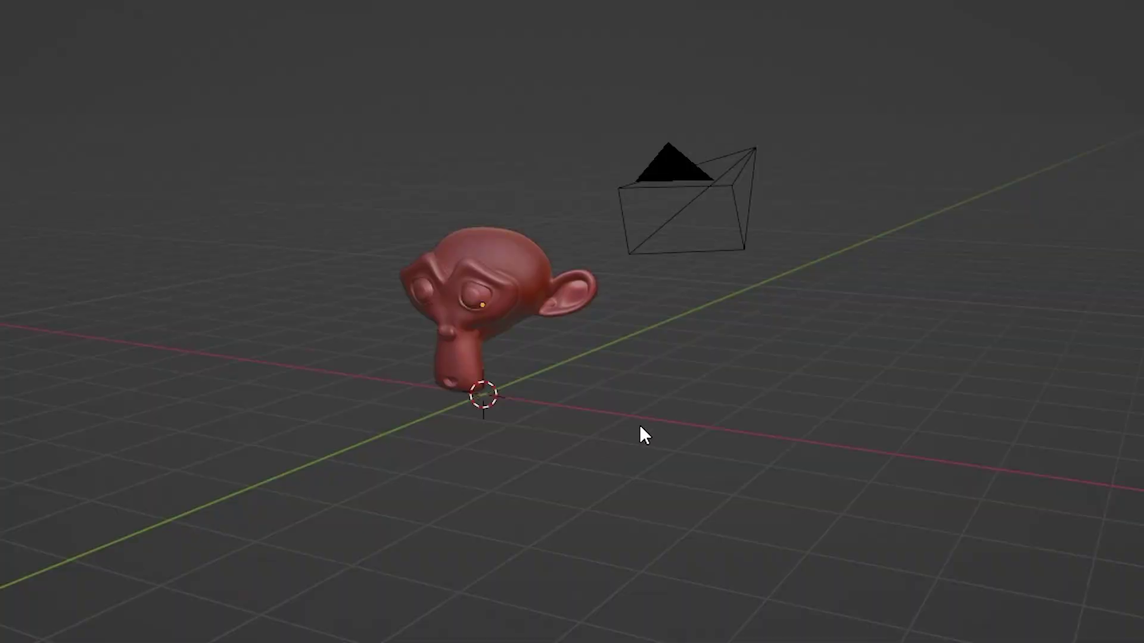
{"action": "left_click", "coordinate": [448, 278]}
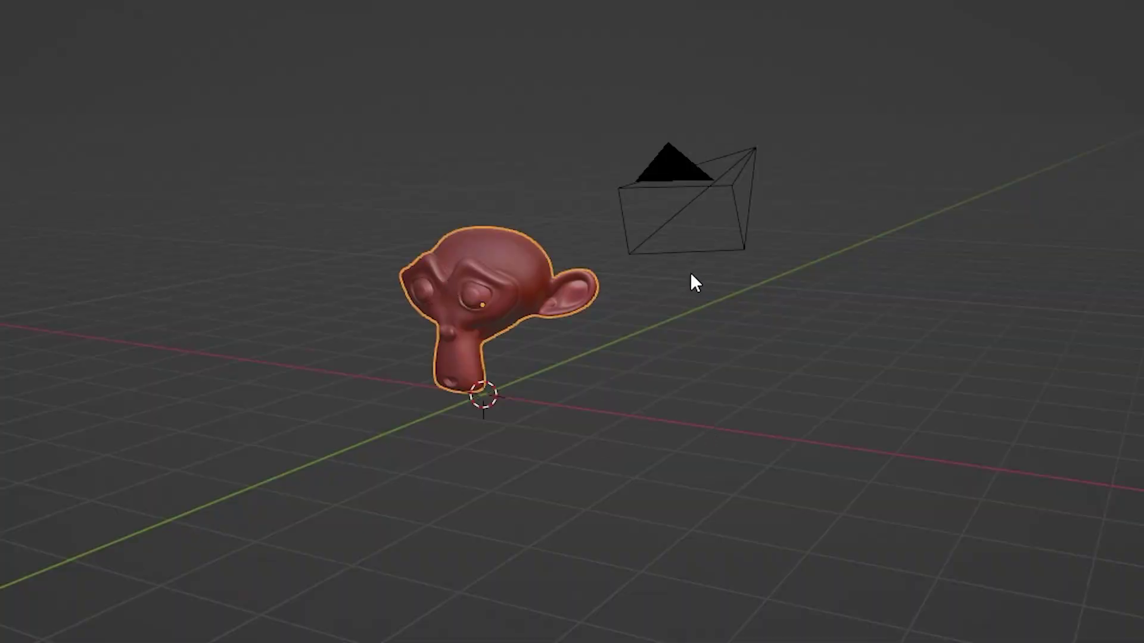
{"action": "left_click", "coordinate": [680, 167]}
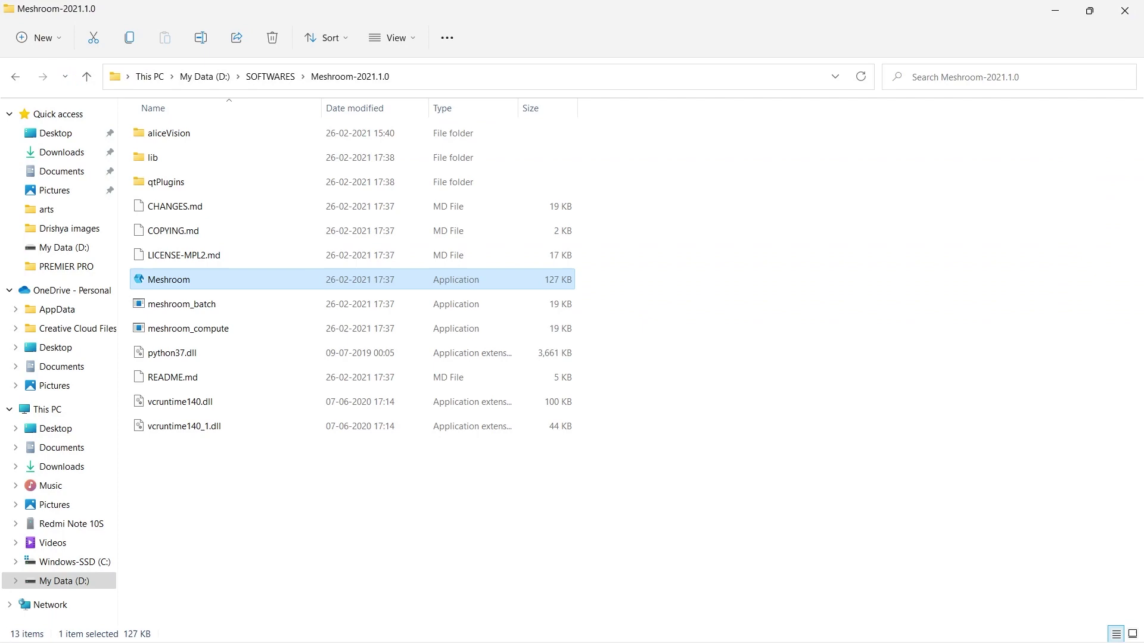
Step: Float the file browser window over Meshroom and open the 3d scanning folder on the My Data (D:) drive
{"action": "left_click", "coordinate": [1096, 9]}
{"action": "left_click_drag", "start_coordinate": [301, 85], "coordinate": [648, 90]}
{"action": "scroll", "coordinate": [465, 370], "scroll_direction": "down", "scroll_amount": 4}
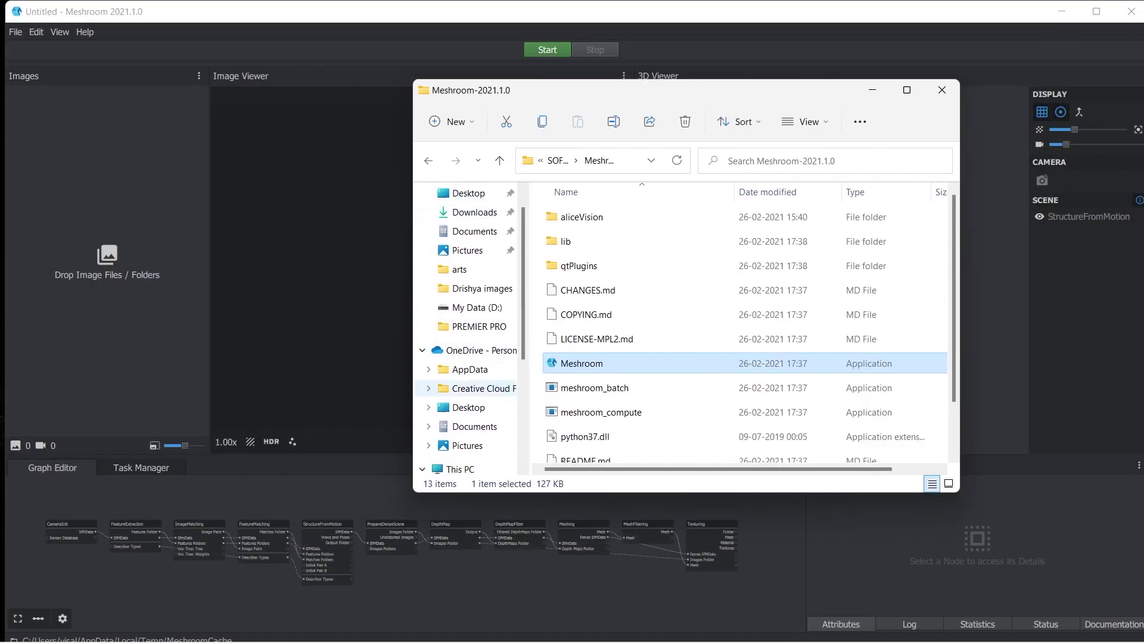
{"action": "left_click", "coordinate": [471, 427]}
{"action": "scroll", "coordinate": [595, 268], "scroll_direction": "up", "scroll_amount": 5}
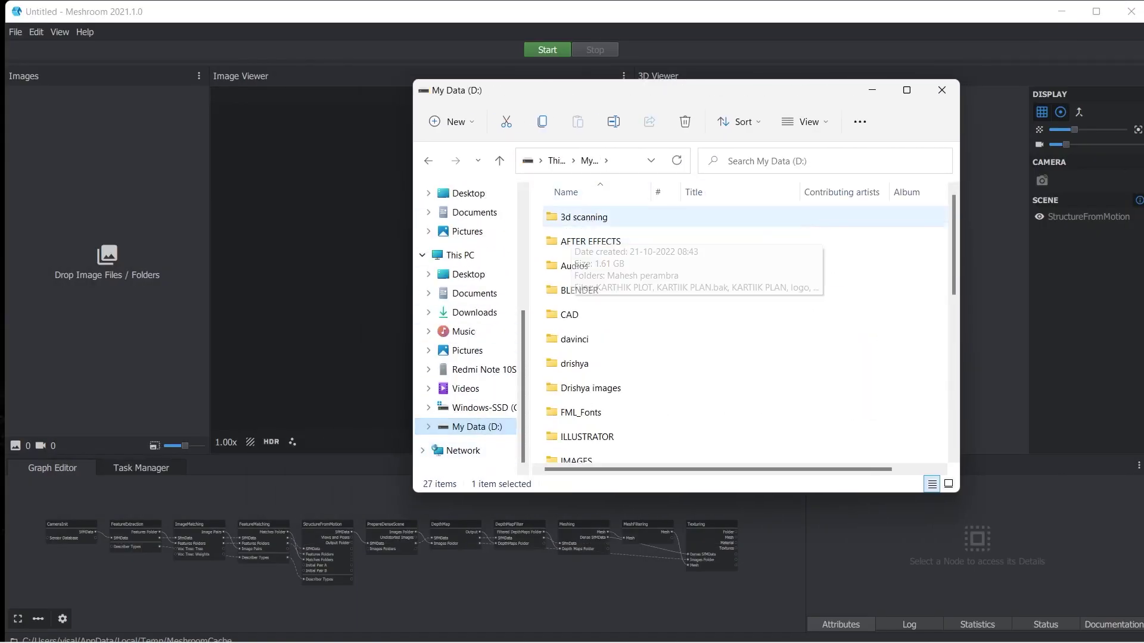
{"action": "double_click", "coordinate": [575, 217]}
{"action": "left_click", "coordinate": [580, 224]}
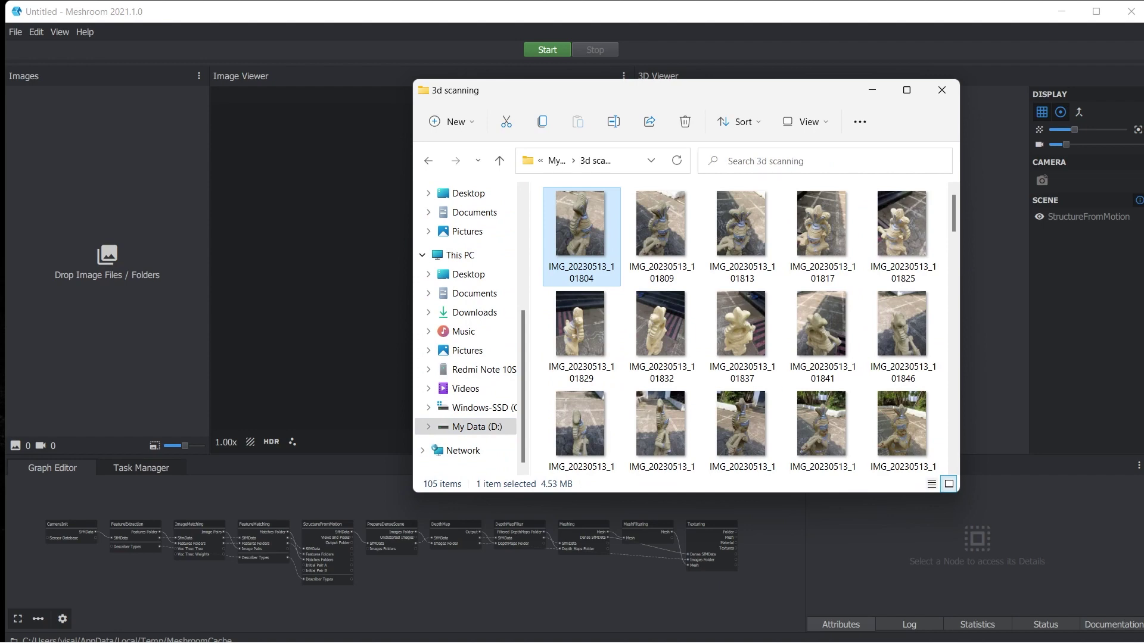
Step: Add all photos from the 3d scanning folder to the Meshroom project's images and minimise the folder window
{"action": "key", "text": "ctrl+a"}
{"action": "left_click_drag", "start_coordinate": [580, 227], "coordinate": [74, 227]}
{"action": "left_click", "coordinate": [872, 90]}
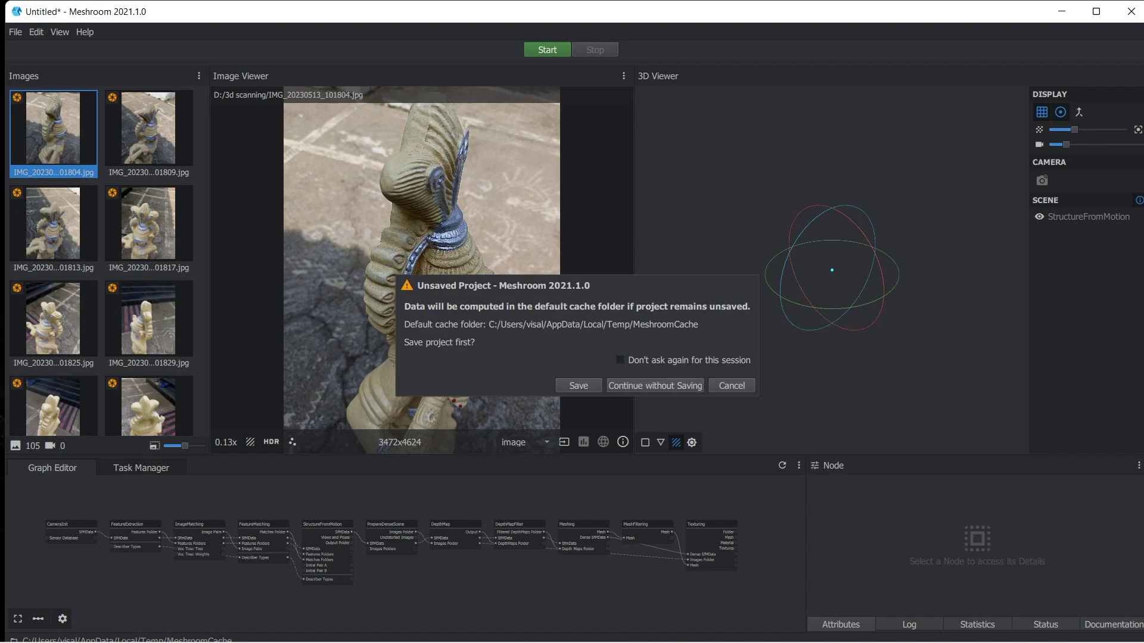
Step: Save the project as 3dscanning in the Meshroom folder on drive D and start the reconstruction
{"action": "left_click", "coordinate": [578, 385]}
{"action": "left_click", "coordinate": [74, 276]}
{"action": "scroll", "coordinate": [346, 196], "scroll_direction": "down", "scroll_amount": 5}
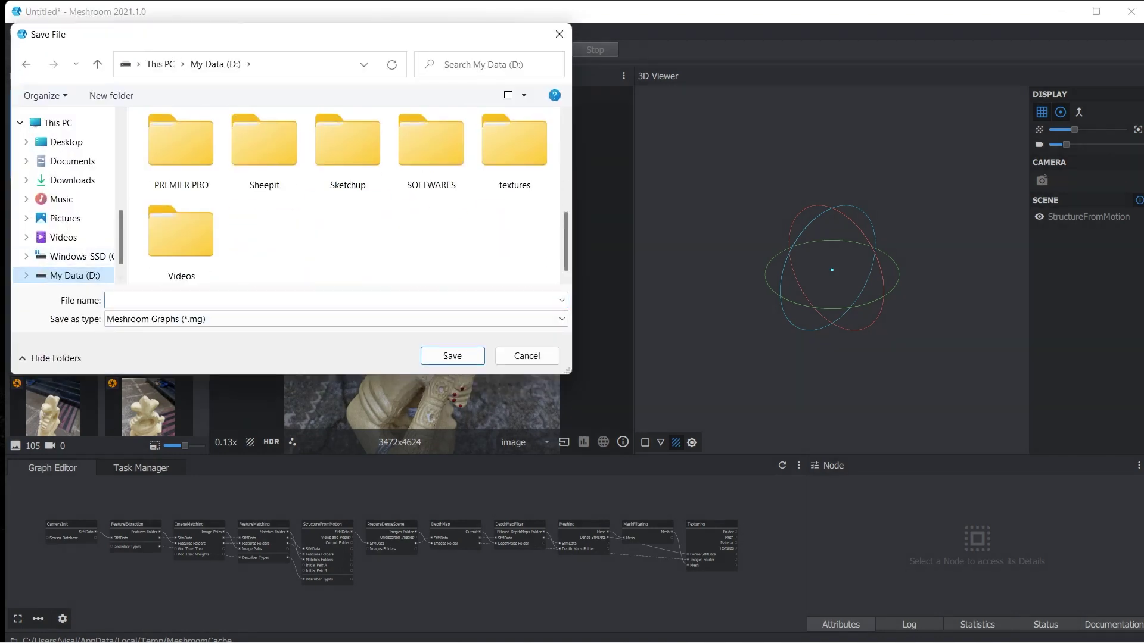
{"action": "scroll", "coordinate": [411, 239], "scroll_direction": "up", "scroll_amount": 3}
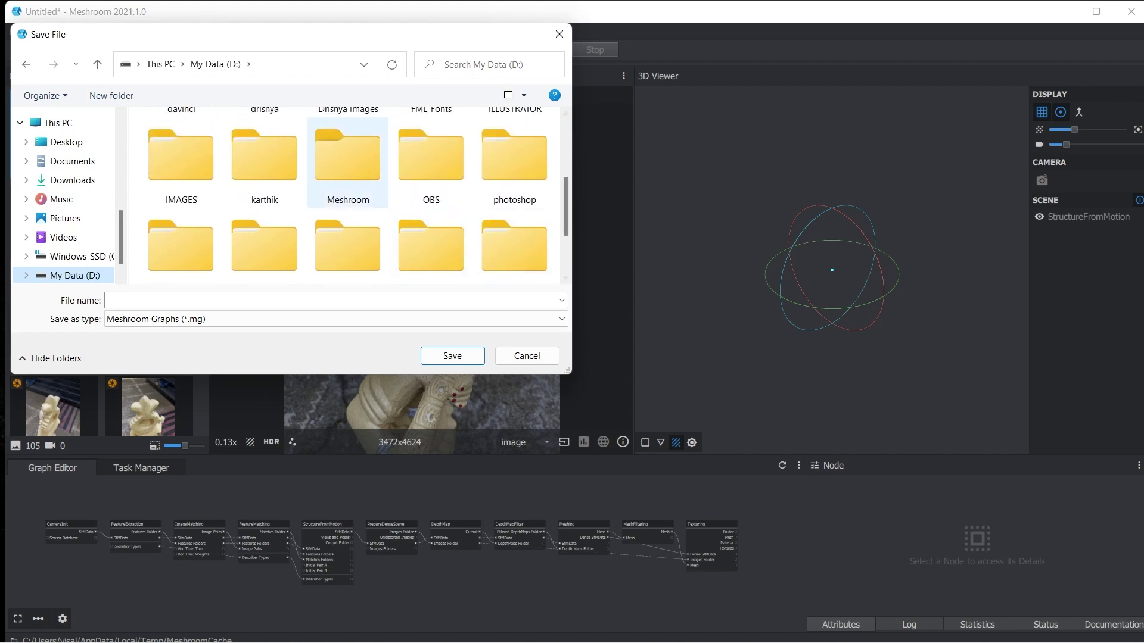
{"action": "double_click", "coordinate": [347, 156]}
{"action": "type", "text": "3s"}
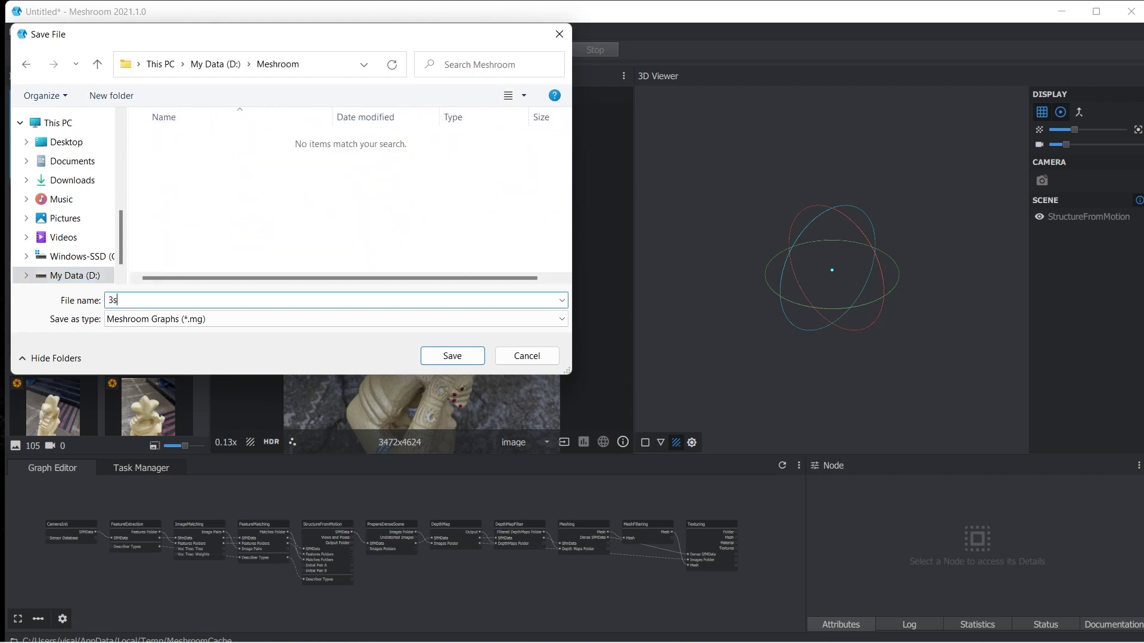
{"action": "key", "text": "BackSpace"}
{"action": "type", "text": "dscanning"}
{"action": "key", "text": "Return"}
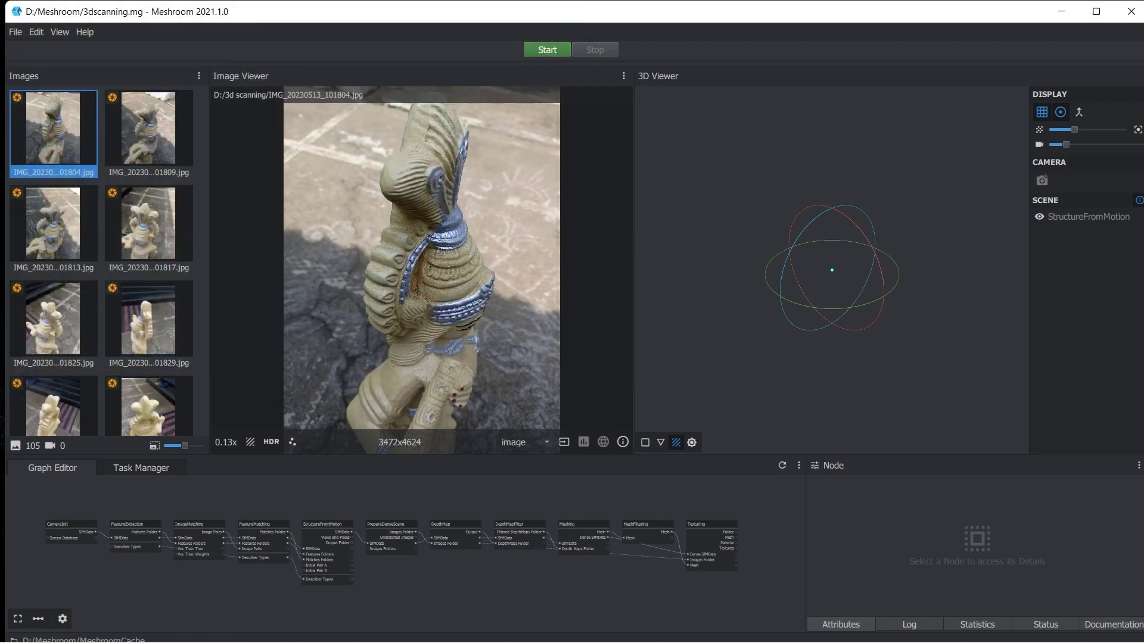
{"action": "left_click", "coordinate": [546, 49]}
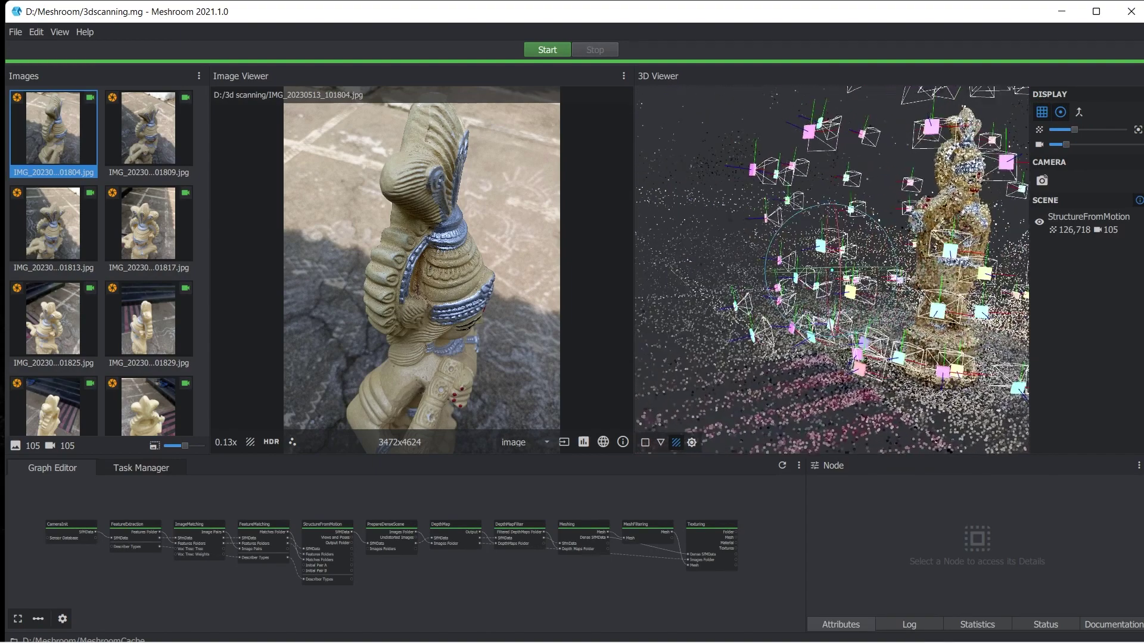
Step: Examine the reconstructed statue point cloud and the surrounding camera positions in the 3D viewer
{"action": "double_click", "coordinate": [855, 267]}
{"action": "right_click", "coordinate": [761, 297]}
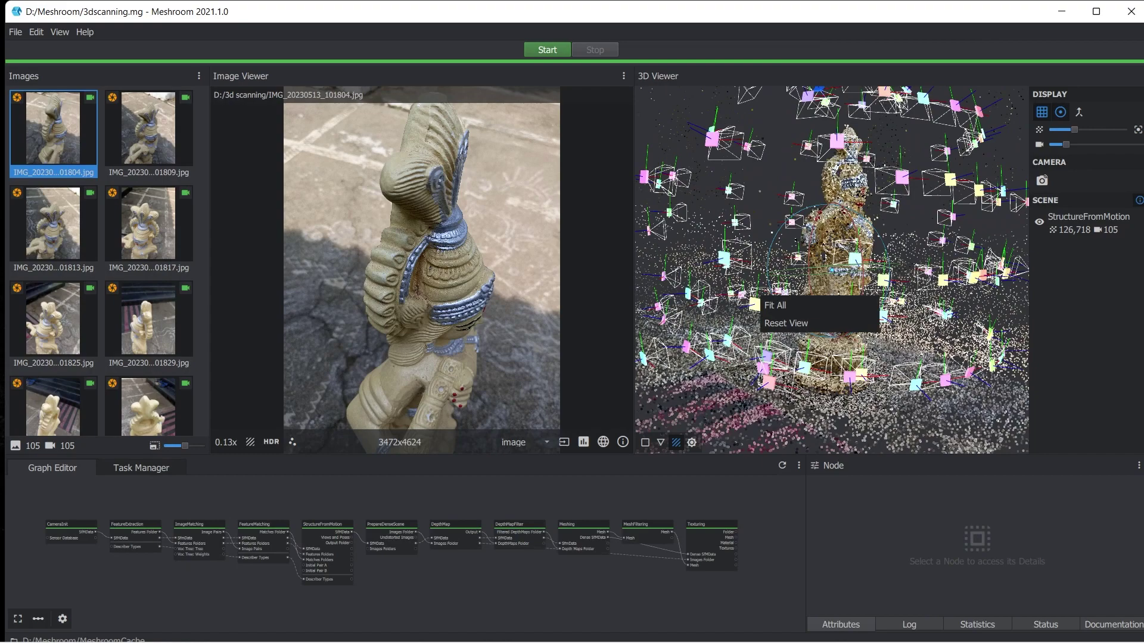
{"action": "left_click", "coordinate": [775, 305]}
{"action": "scroll", "coordinate": [831, 270], "scroll_direction": "up", "scroll_amount": 3}
{"action": "middle_click_drag", "start_coordinate": [832, 270], "coordinate": [786, 214]}
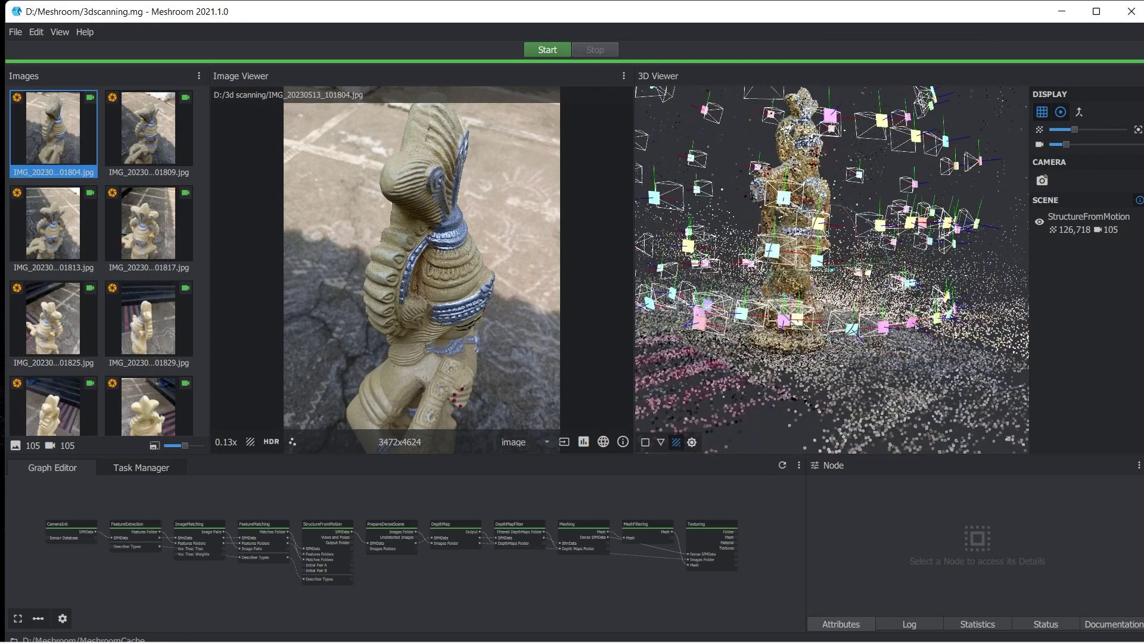
{"action": "scroll", "coordinate": [832, 270], "scroll_direction": "down", "scroll_amount": 3}
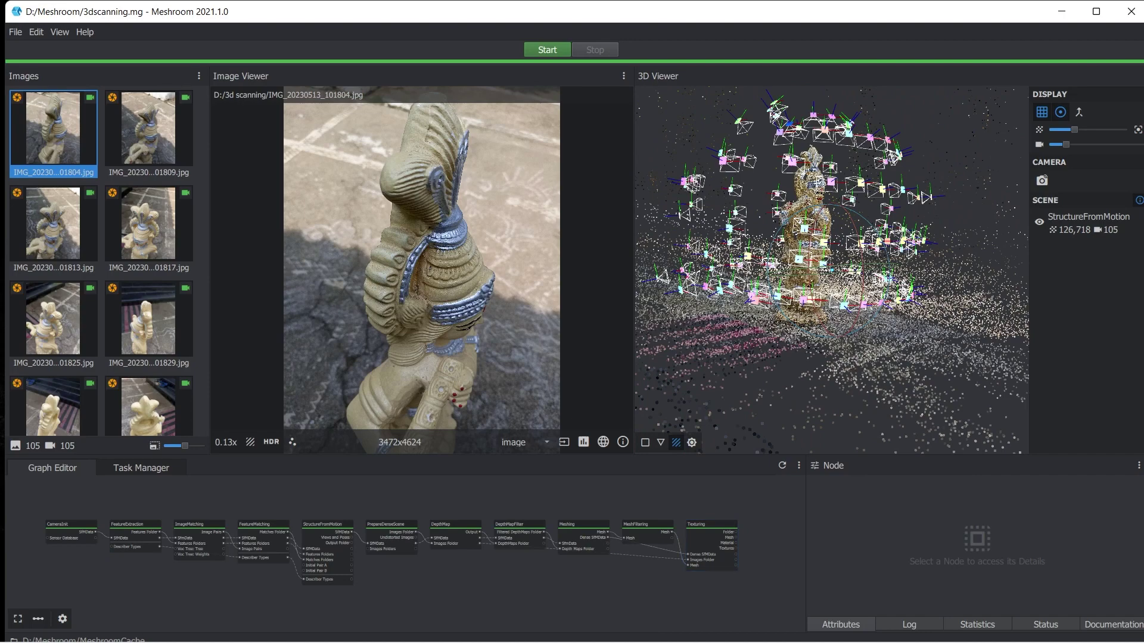
Step: Switch to the file browser, maximise it and open the Meshroom folder on the My Data (D:) drive
{"action": "mouse_move", "coordinate": [490, 642]}
{"action": "left_click", "coordinate": [458, 625]}
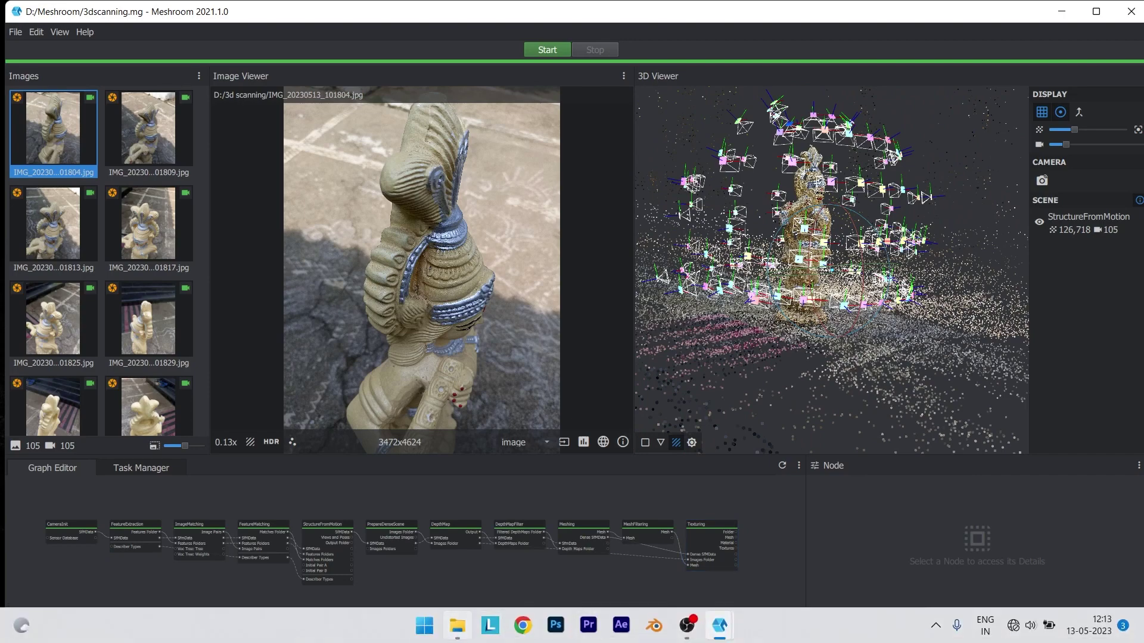
{"action": "left_click", "coordinate": [457, 626]}
{"action": "left_click", "coordinate": [917, 91]}
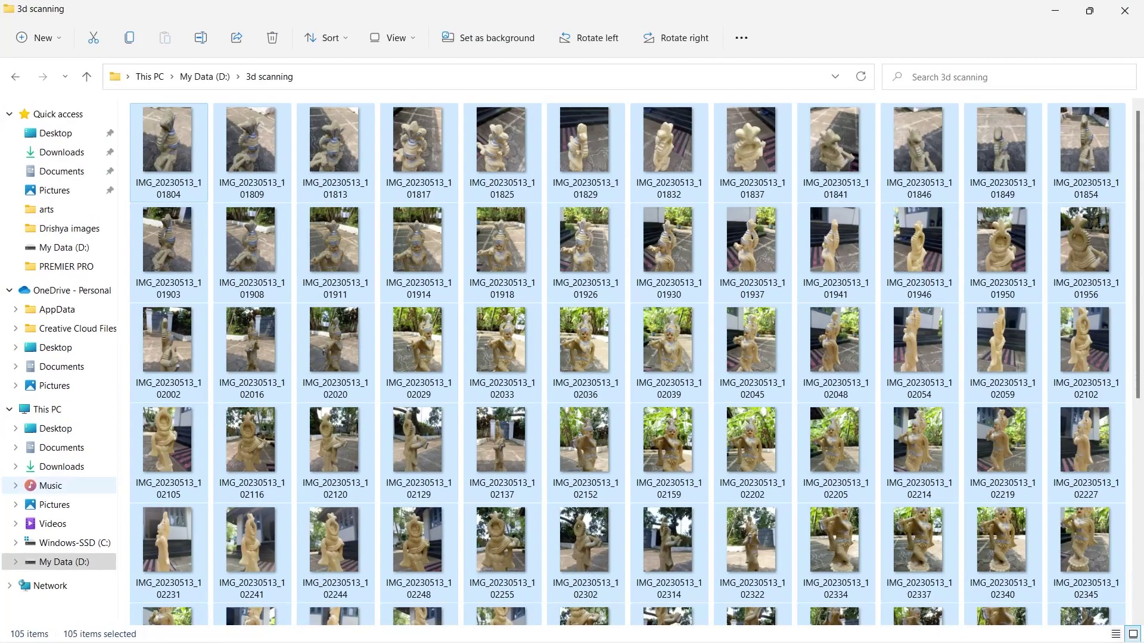
{"action": "left_click", "coordinate": [64, 562]}
{"action": "scroll", "coordinate": [351, 418], "scroll_direction": "down", "scroll_amount": 3}
{"action": "scroll", "coordinate": [351, 377], "scroll_direction": "up", "scroll_amount": 3}
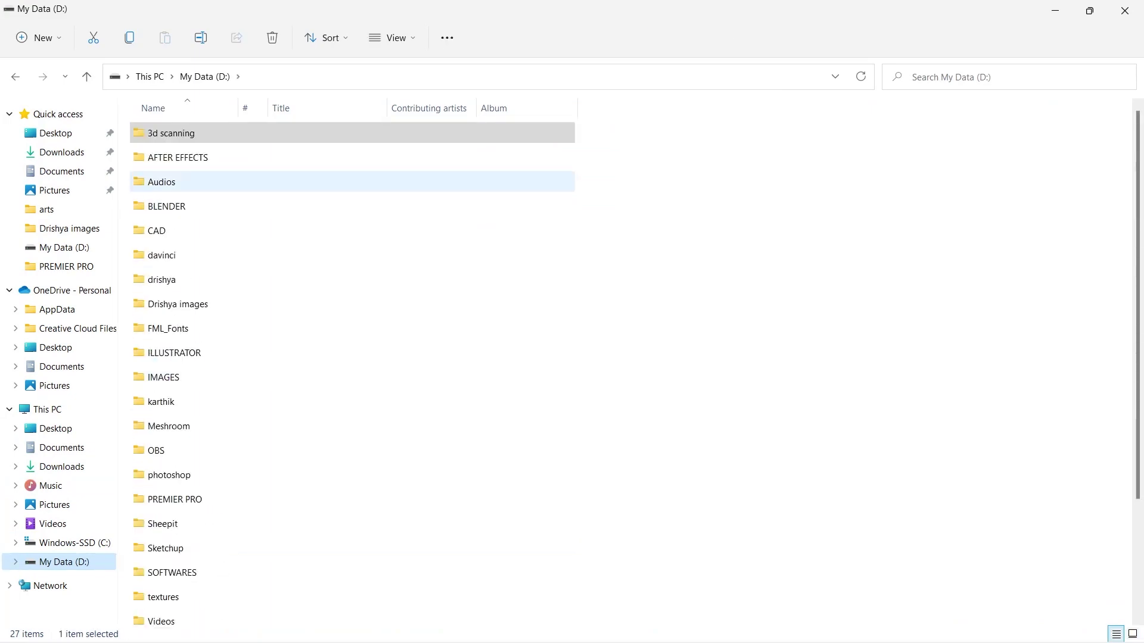
{"action": "double_click", "coordinate": [171, 133]}
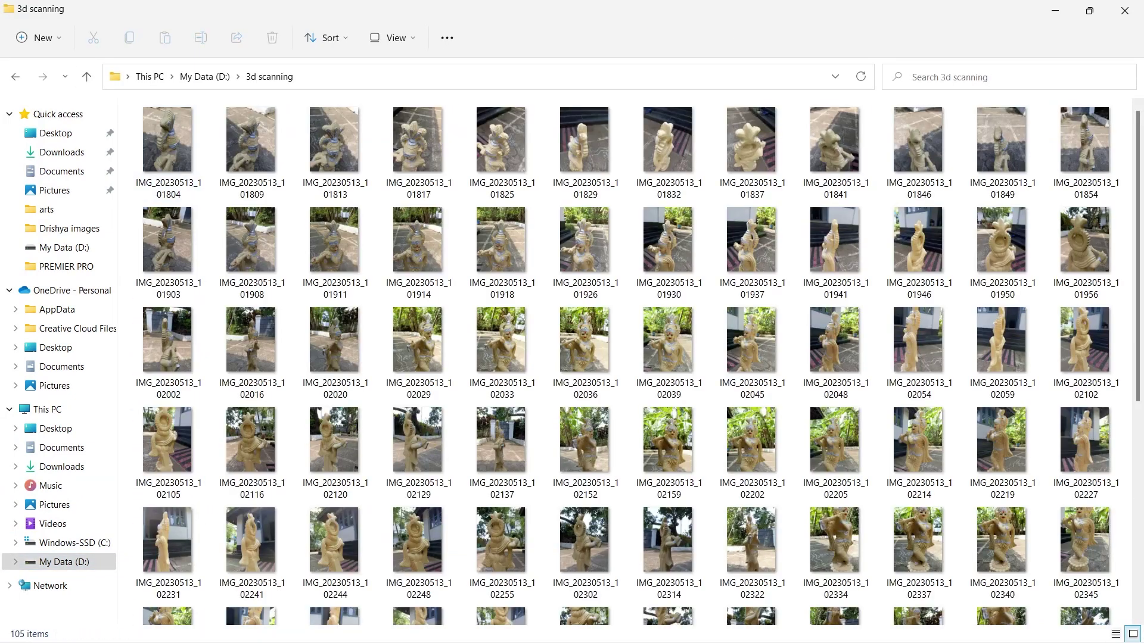
{"action": "left_click", "coordinate": [87, 77]}
{"action": "scroll", "coordinate": [351, 425], "scroll_direction": "down", "scroll_amount": 3}
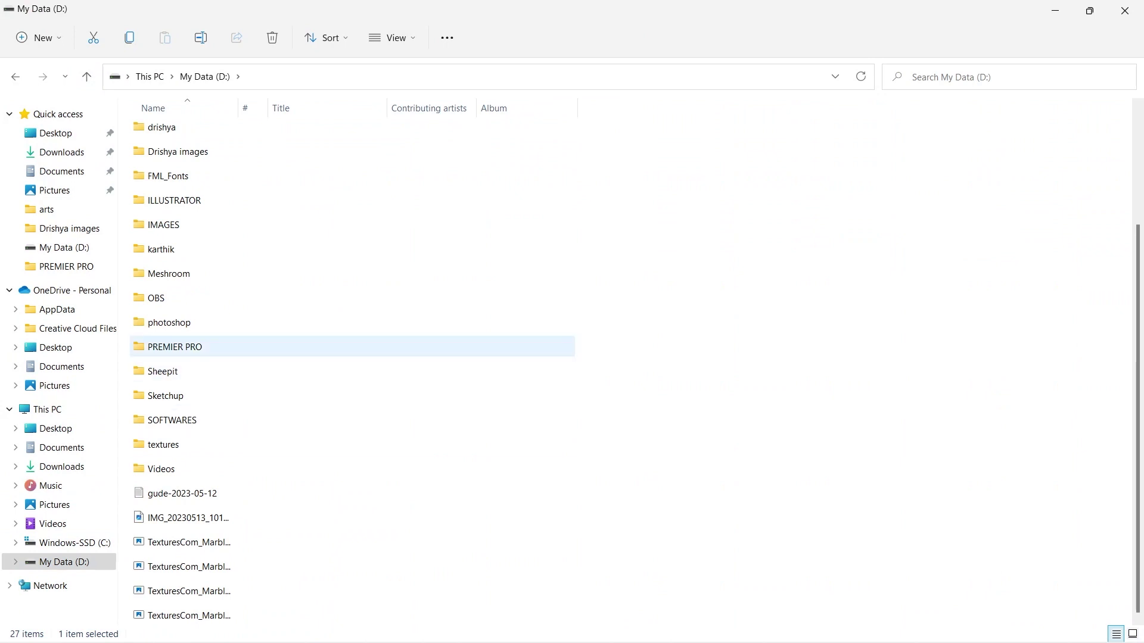
{"action": "double_click", "coordinate": [168, 274]}
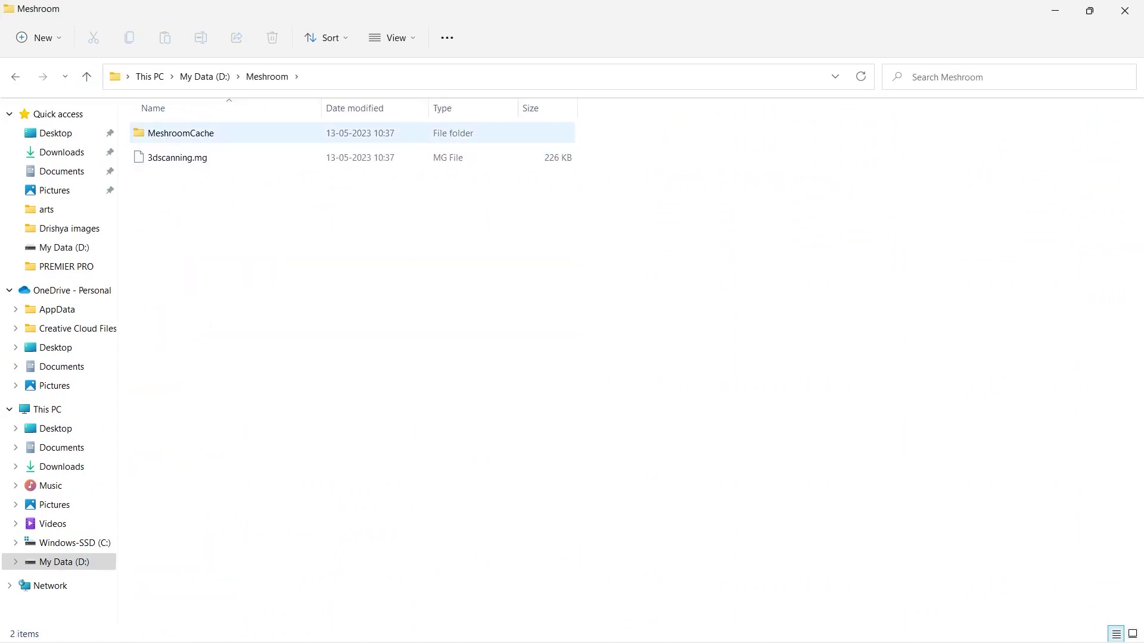
Step: Open the Texturing folder inside MeshroomCache and go into its output subfolder
{"action": "left_click", "coordinate": [180, 133]}
{"action": "key", "text": "Return"}
{"action": "key", "text": "Down"}
{"action": "key", "text": "End"}
{"action": "key", "text": "Up"}
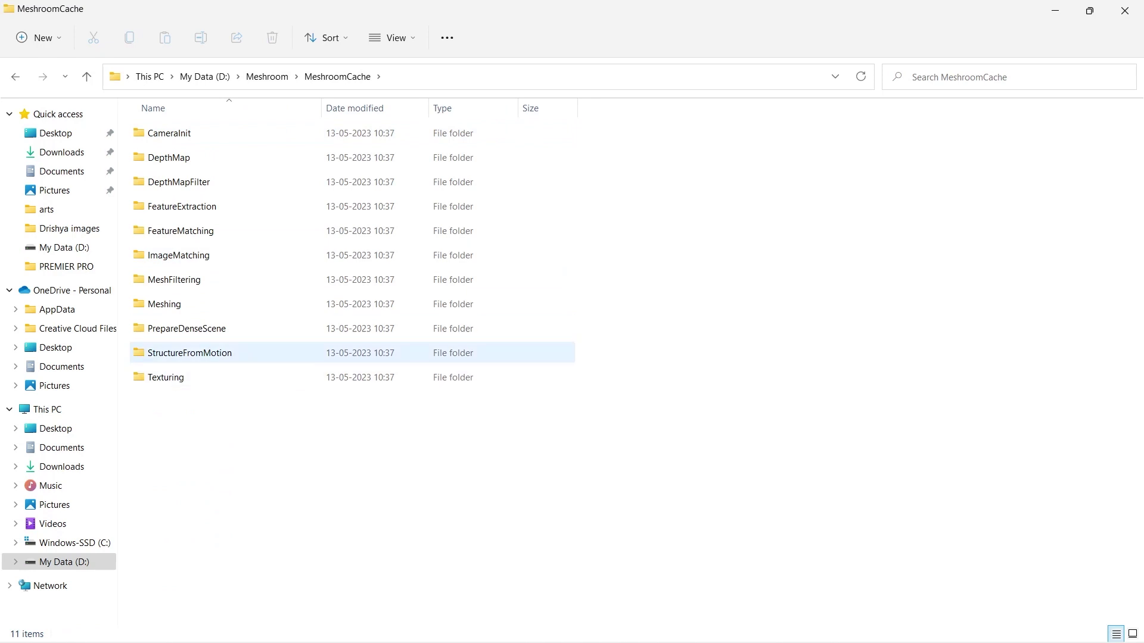
{"action": "key", "text": "Down"}
{"action": "key", "text": "Return"}
{"action": "key", "text": "Down"}
{"action": "key", "text": "Return"}
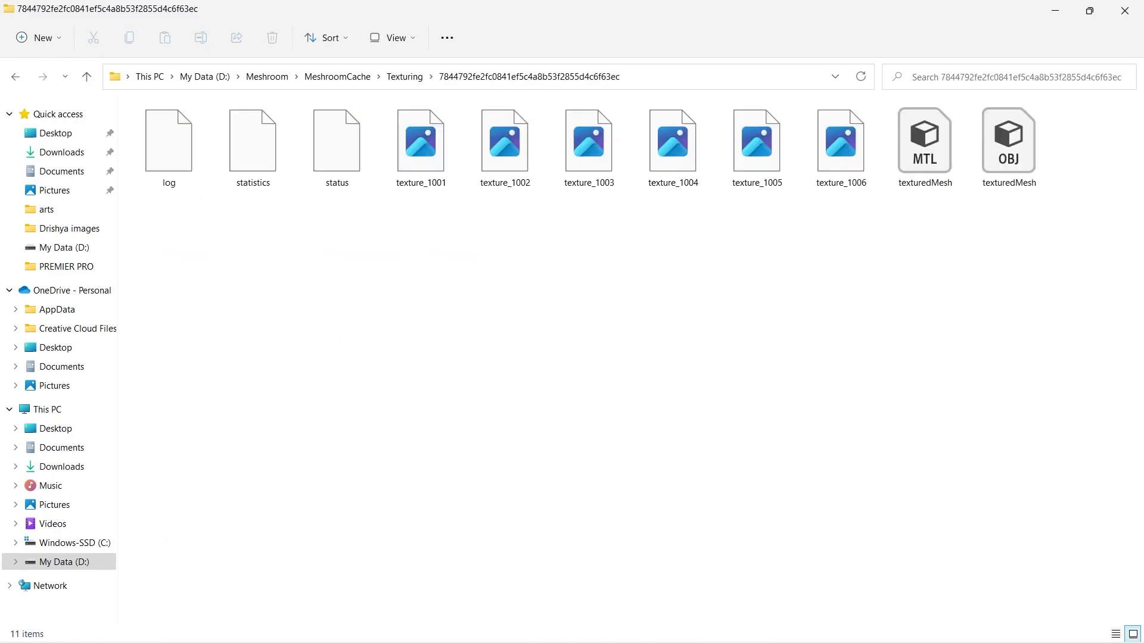
Step: Review the texture images and the textured mesh files in the Texturing output folder
{"action": "key", "text": "Right"}
{"action": "key", "text": "Right"}
{"action": "key", "text": "Right"}
{"action": "key", "text": "Right"}
{"action": "key", "text": "Right"}
{"action": "key", "text": "Right"}
{"action": "key", "text": "Right"}
{"action": "key", "text": "Right"}
{"action": "key", "text": "Right"}
{"action": "key", "text": "Right"}
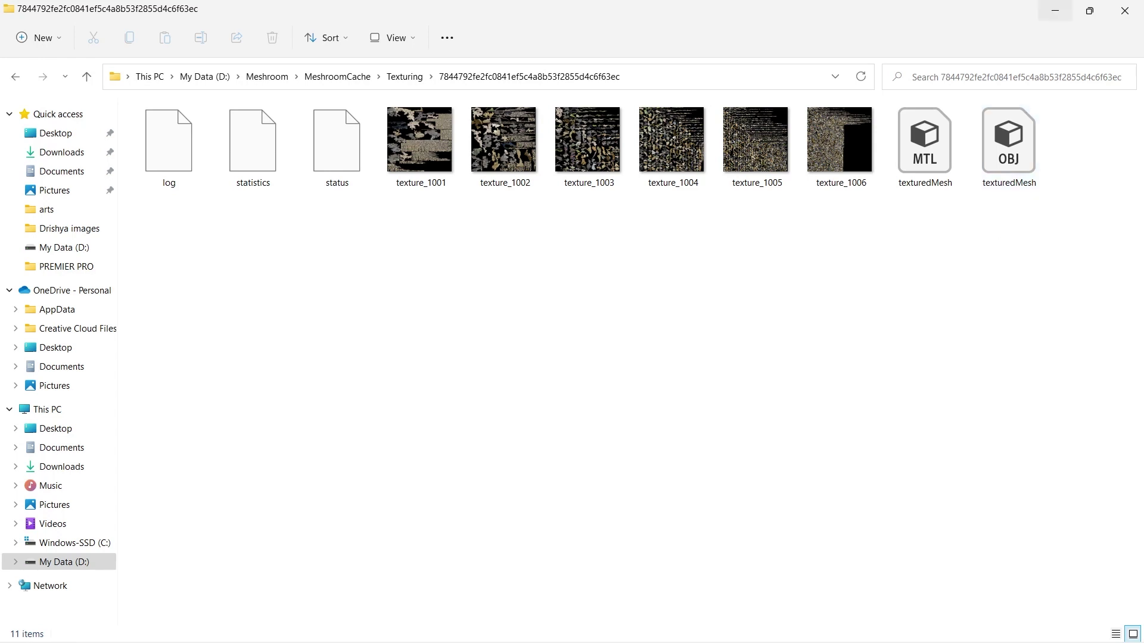
Step: Minimise the file browser, the Meshroom window and its console to reveal the desktop
{"action": "left_click", "coordinate": [1054, 11]}
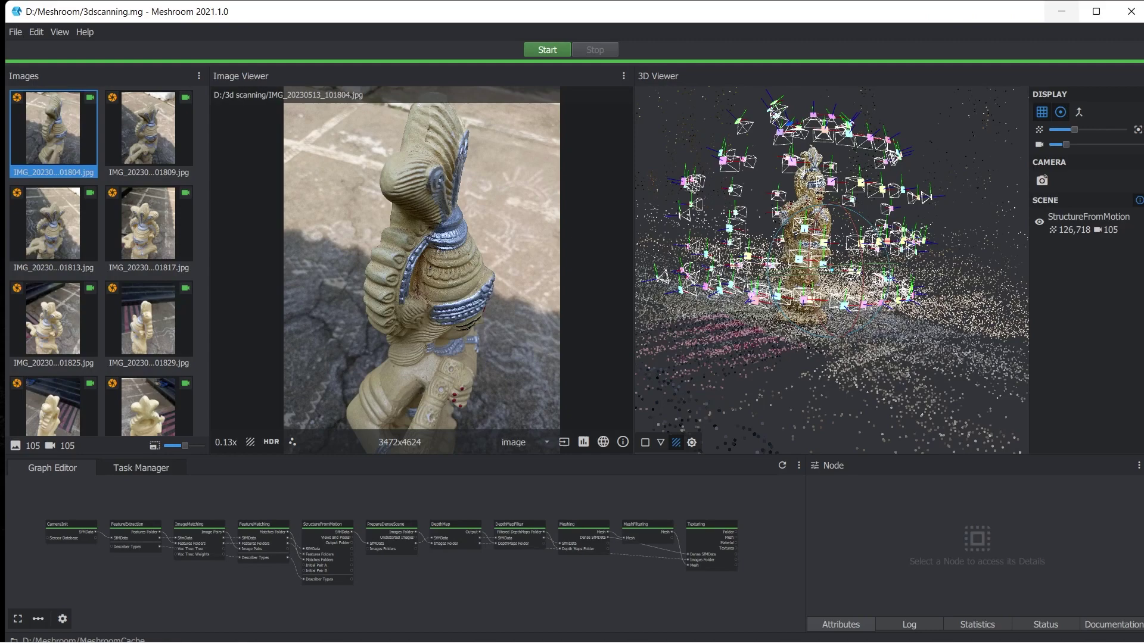
{"action": "left_click", "coordinate": [1061, 10]}
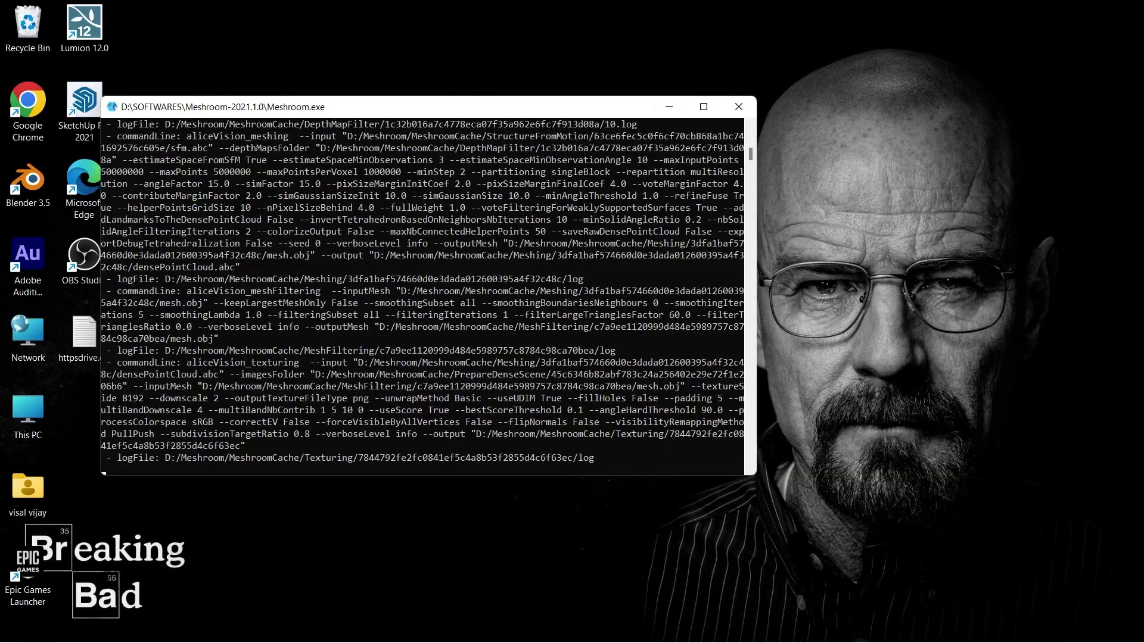
{"action": "left_click", "coordinate": [668, 107]}
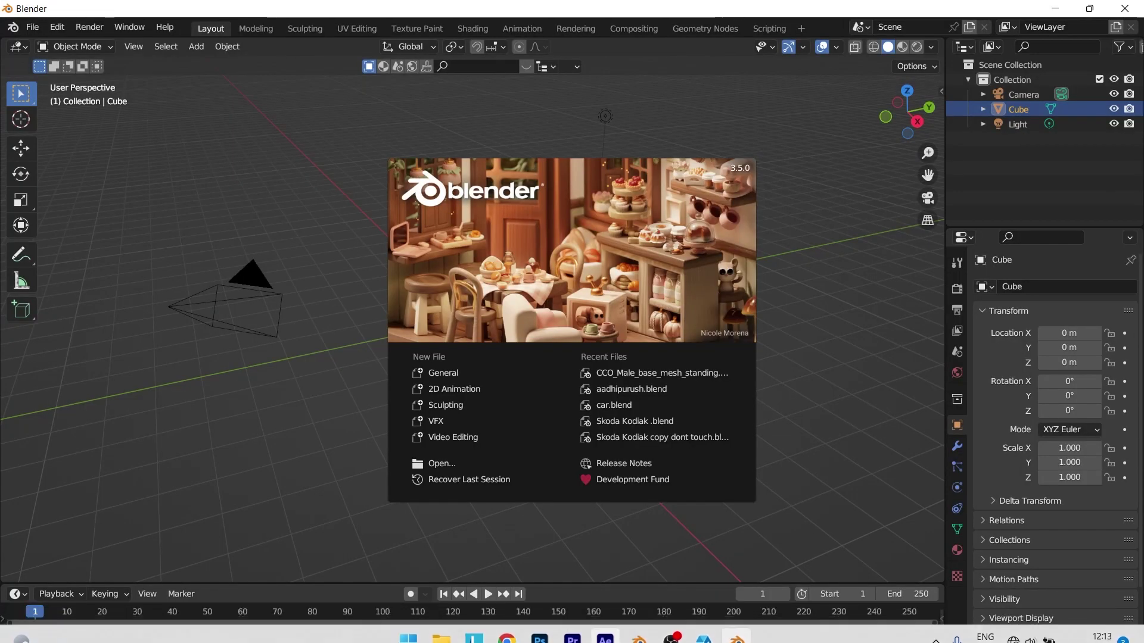
Step: Switch to Blender, dismiss the splash screen and delete all default objects from the scene
{"action": "left_click", "coordinate": [256, 292]}
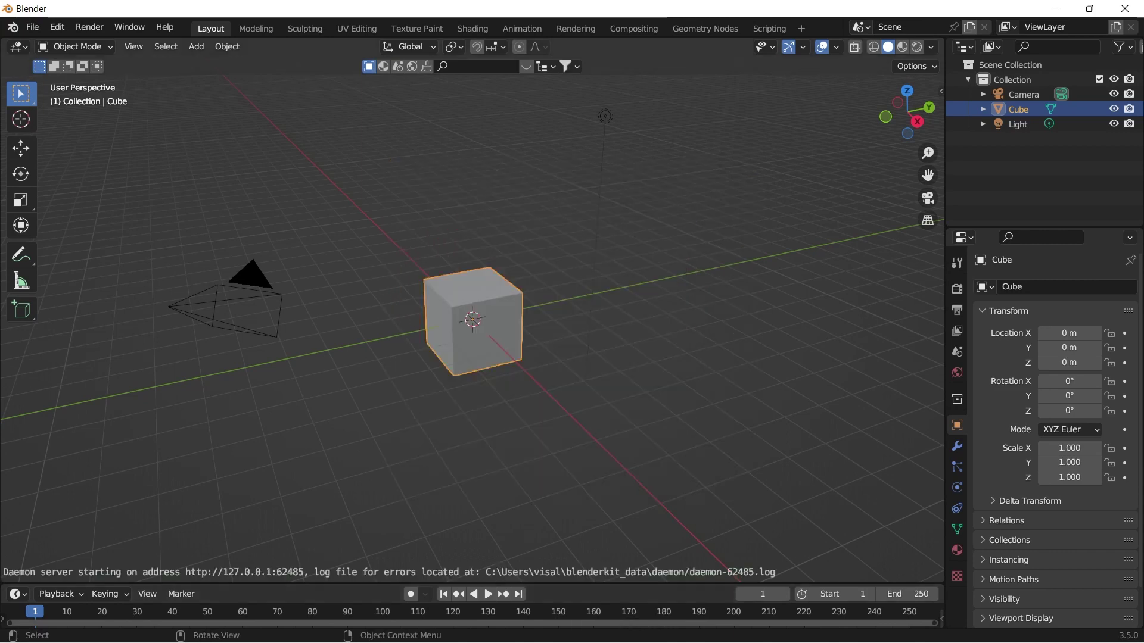
{"action": "key", "text": "a"}
{"action": "key", "text": "x"}
{"action": "left_click", "coordinate": [262, 292]}
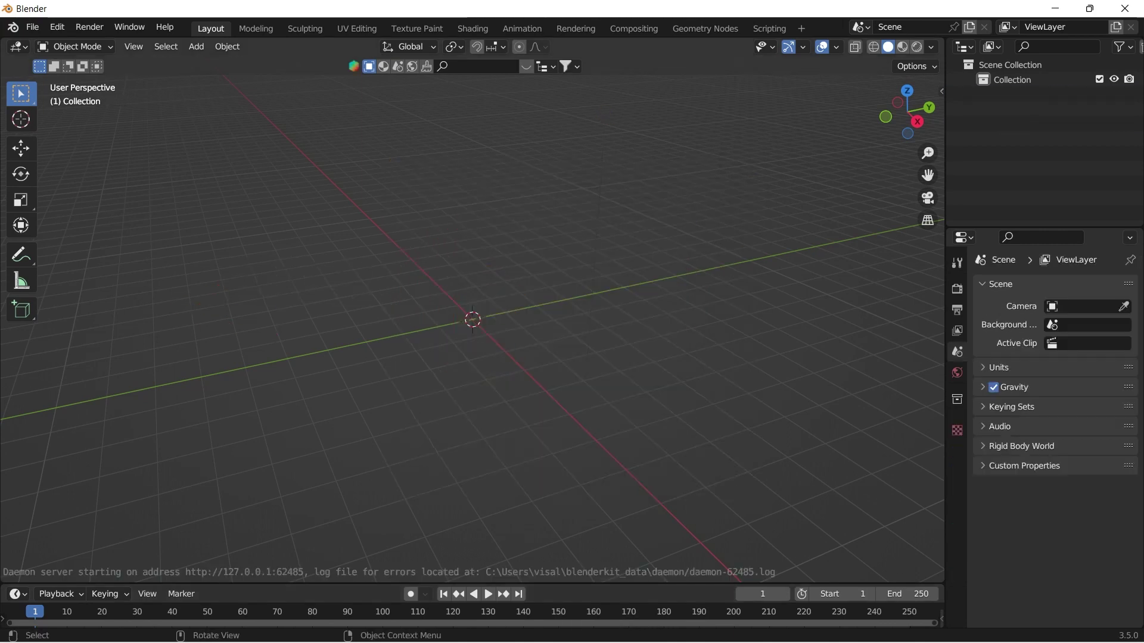
Step: Import texturedMesh.obj from the Texturing output subfolder using the legacy Wavefront (.obj) importer
{"action": "left_click", "coordinate": [32, 27]}
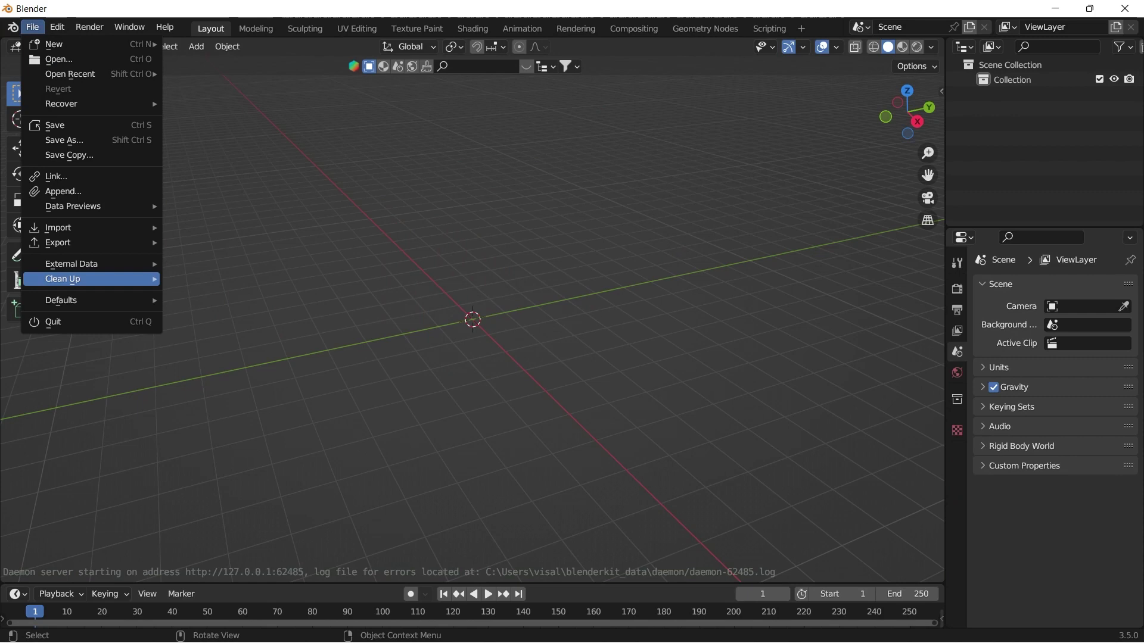
{"action": "mouse_move", "coordinate": [72, 228]}
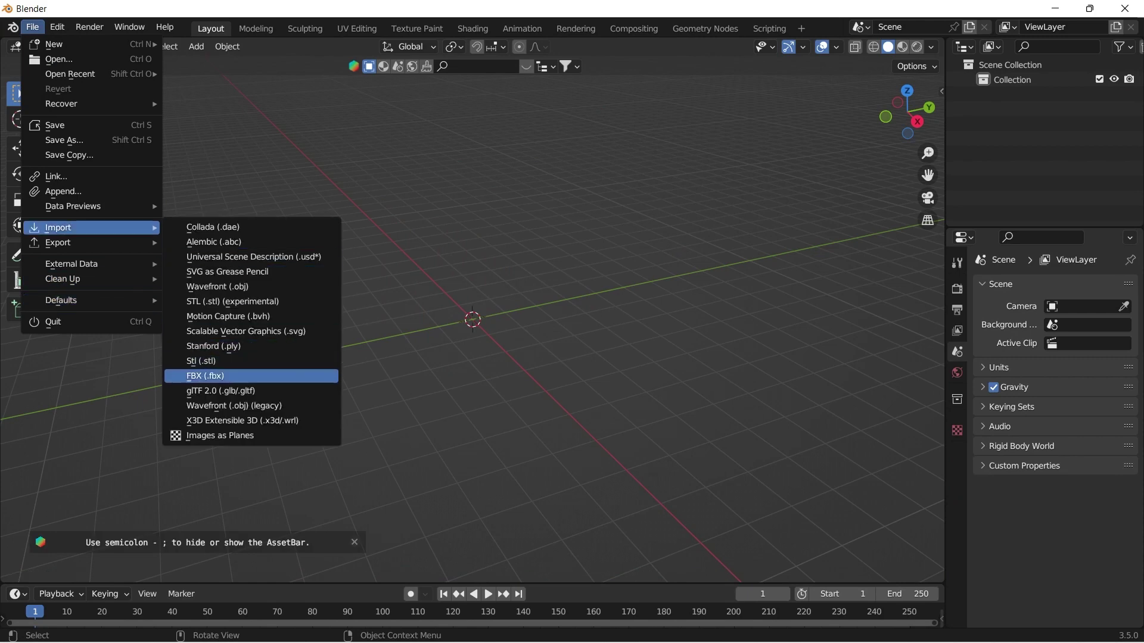
{"action": "left_click", "coordinate": [234, 405]}
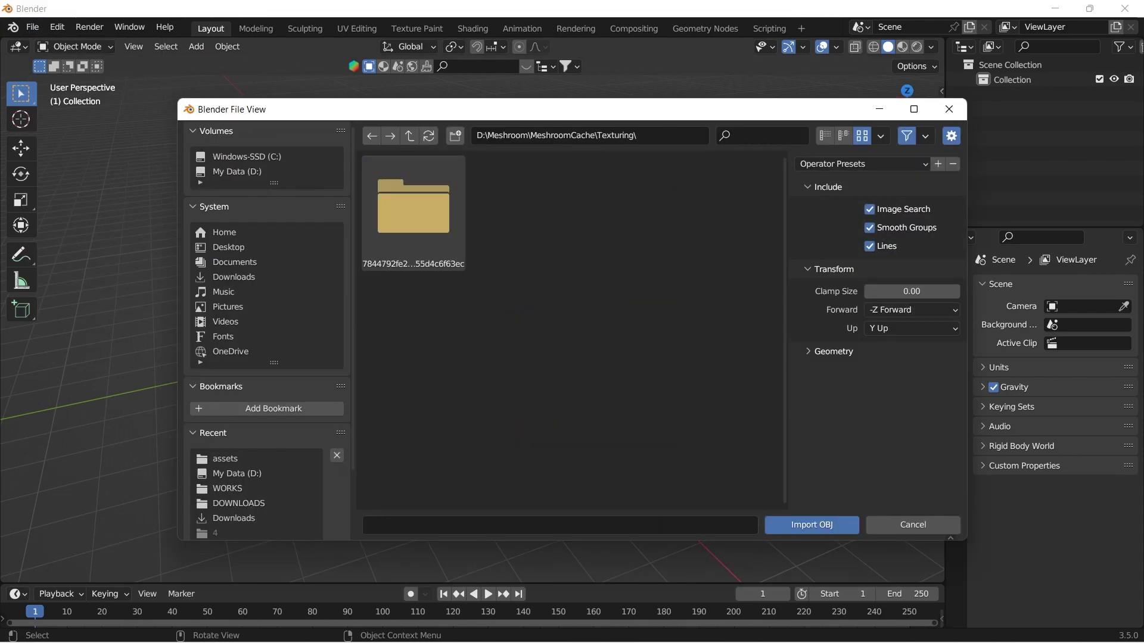
{"action": "double_click", "coordinate": [413, 213]}
{"action": "left_click", "coordinate": [413, 213]}
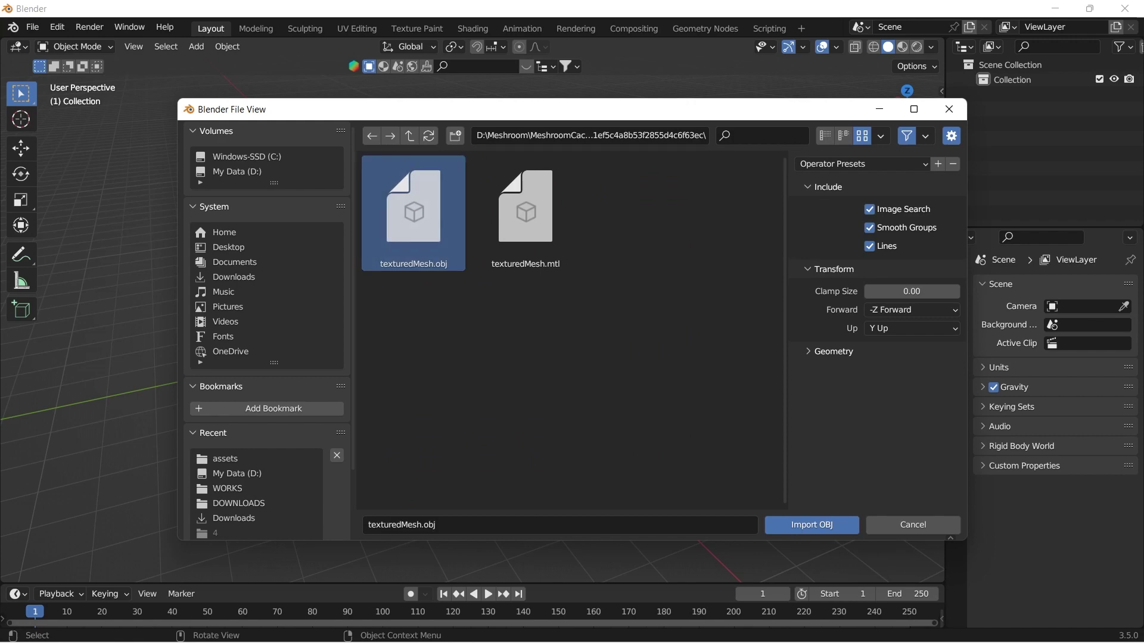
{"action": "left_click", "coordinate": [811, 525]}
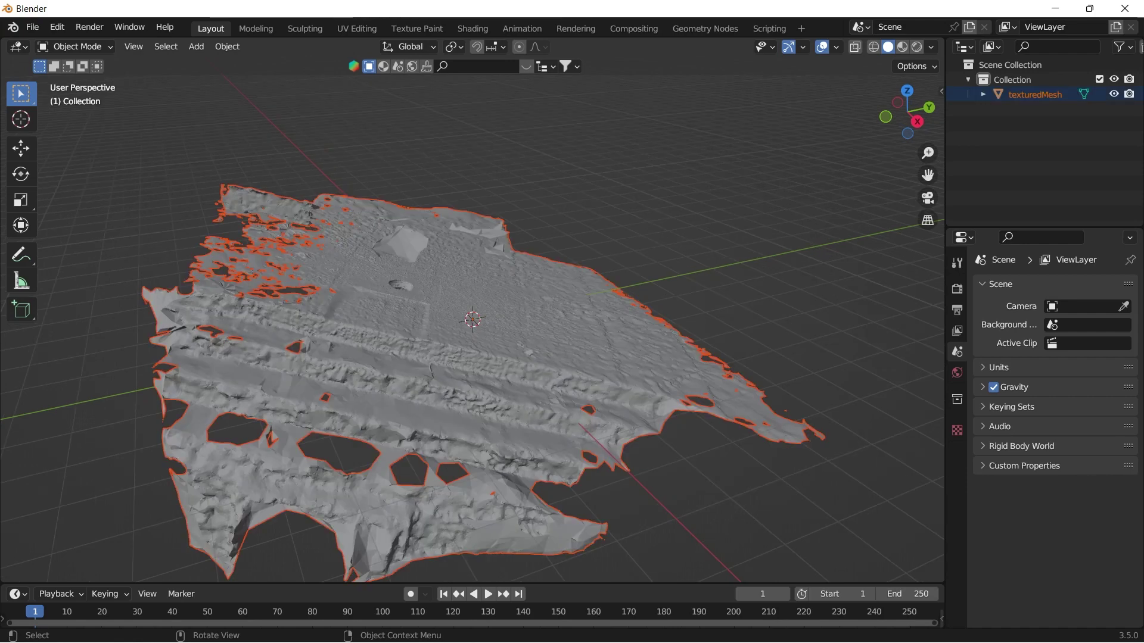
Step: Inspect the imported mesh in front view and in perspective to check its orientation
{"action": "scroll", "coordinate": [472, 319], "scroll_direction": "down", "scroll_amount": 4}
{"action": "scroll", "coordinate": [472, 319], "scroll_direction": "up", "scroll_amount": 2}
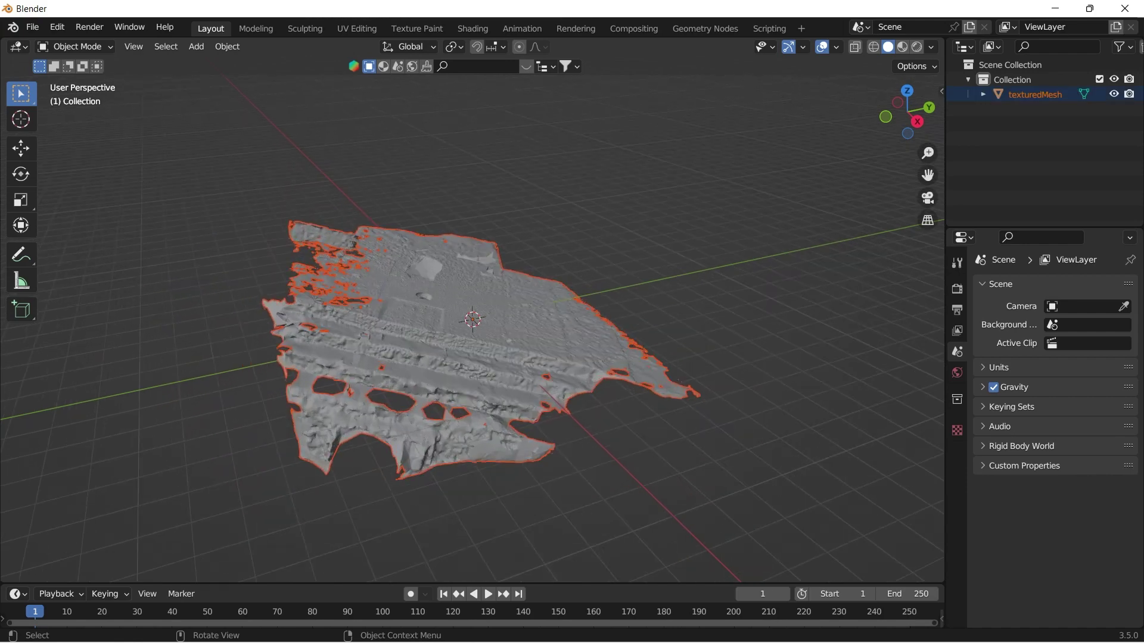
{"action": "key", "text": "KP_1"}
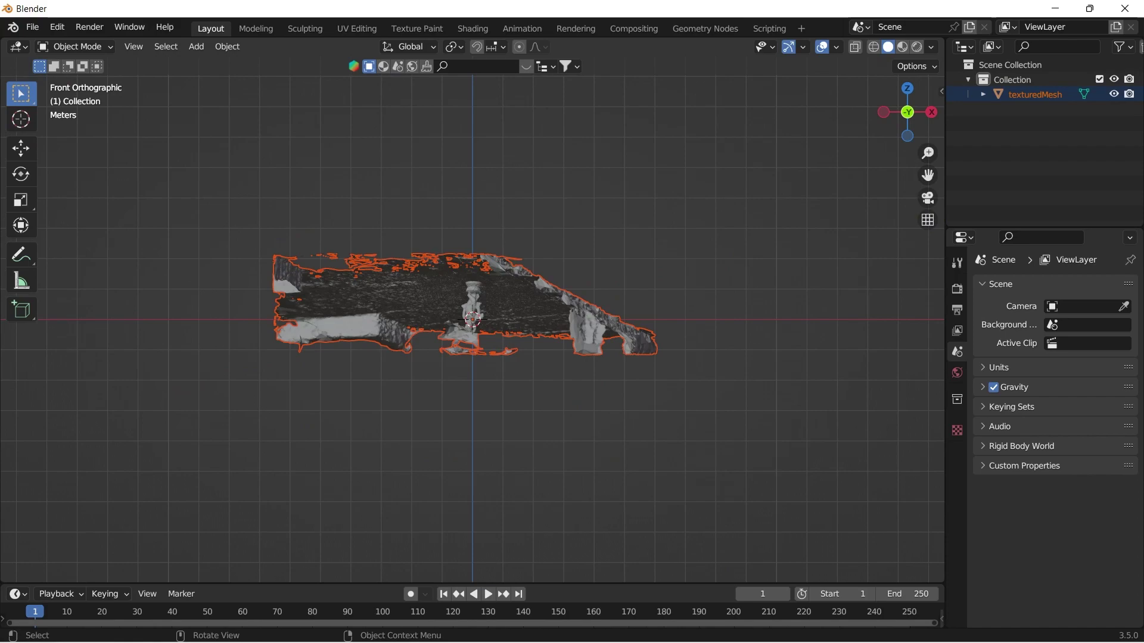
{"action": "scroll", "coordinate": [473, 320], "scroll_direction": "up", "scroll_amount": 4}
{"action": "scroll", "coordinate": [472, 320], "scroll_direction": "down", "scroll_amount": 5}
{"action": "middle_click_drag", "start_coordinate": [472, 320], "coordinate": [390, 367]}
{"action": "key", "text": "KP_1"}
{"action": "scroll", "coordinate": [472, 319], "scroll_direction": "up", "scroll_amount": 2}
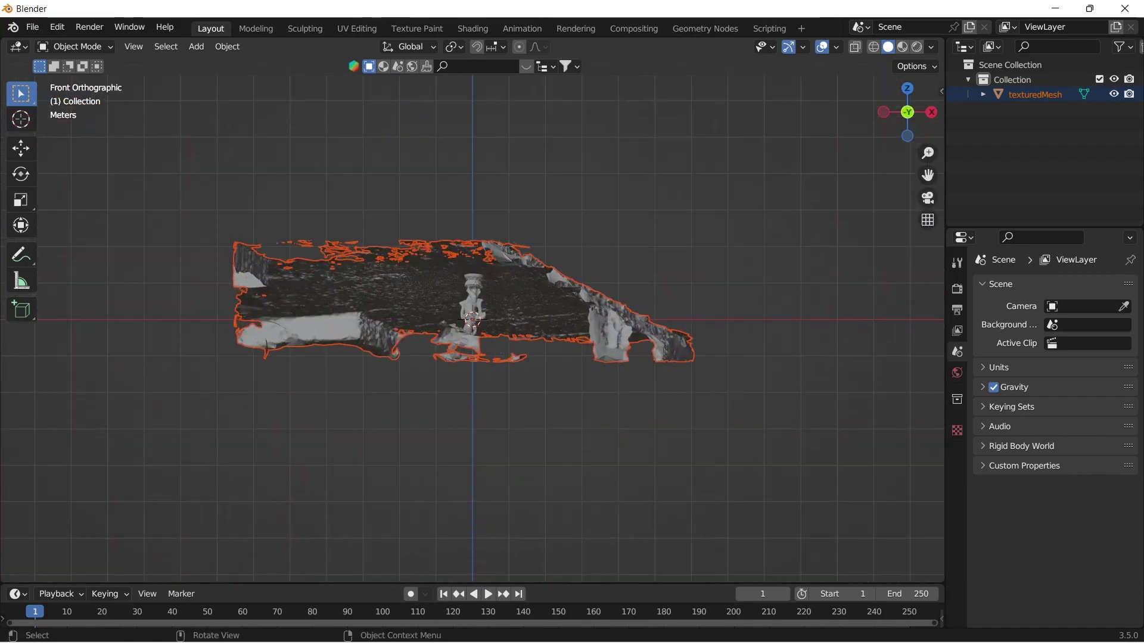
{"action": "middle_click_drag", "start_coordinate": [473, 319], "coordinate": [467, 349]}
{"action": "middle_click_drag", "start_coordinate": [531, 238], "coordinate": [533, 280]}
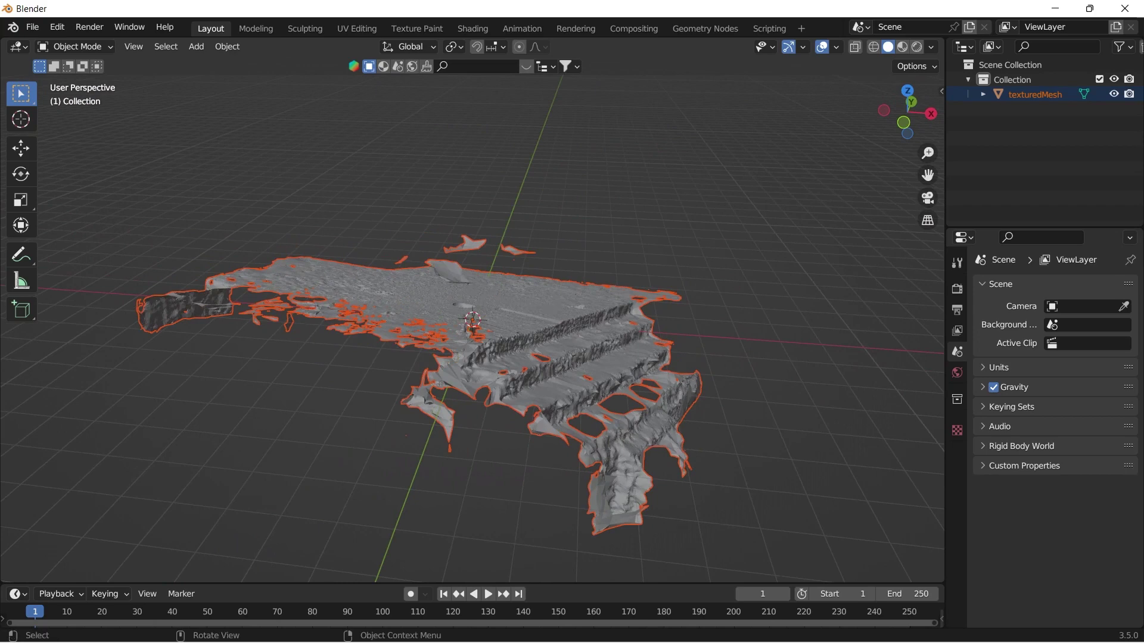
Step: Rotate the mesh 180° about the global X axis and deselect it
{"action": "key", "text": "r"}
{"action": "type", "text": "x"}
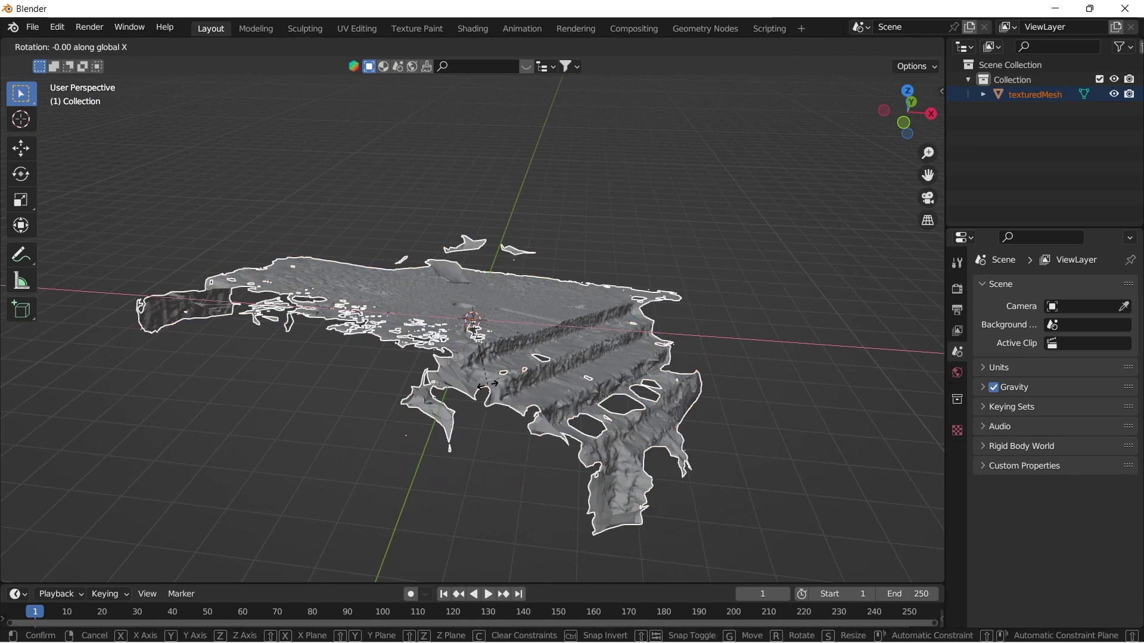
{"action": "type", "text": "180"}
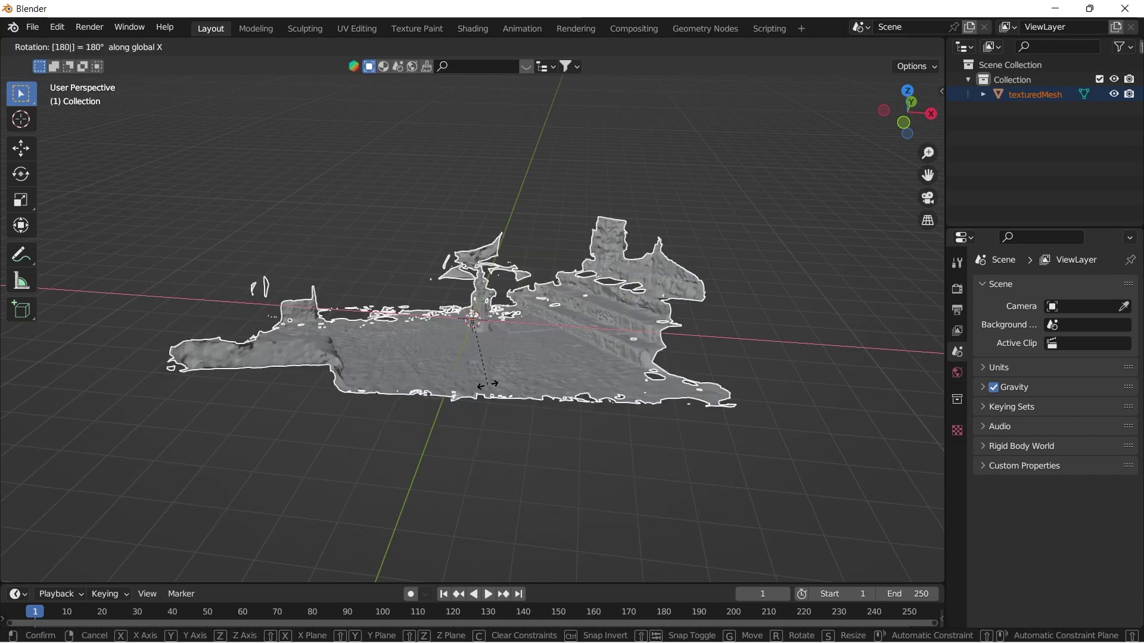
{"action": "key", "text": "Return"}
{"action": "key", "text": "alt+a"}
Step: Level the mesh's ground in the right view by rotating it about 15° around the global X axis
{"action": "middle_click_drag", "start_coordinate": [487, 385], "coordinate": [241, 347]}
{"action": "key", "text": "KP_1"}
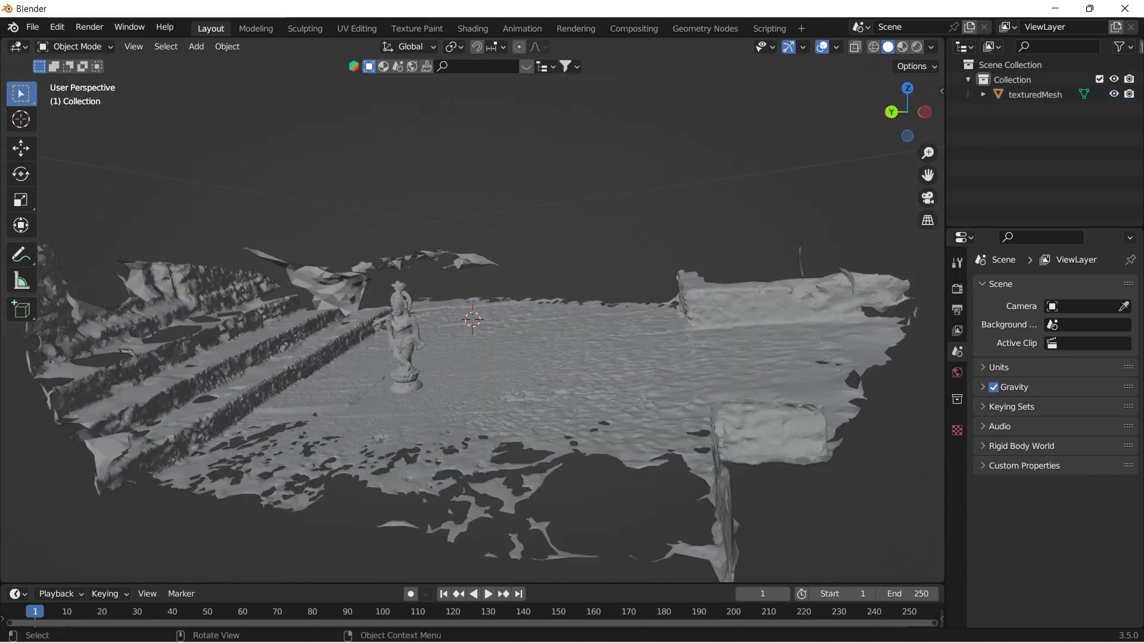
{"action": "key", "text": "KP_3"}
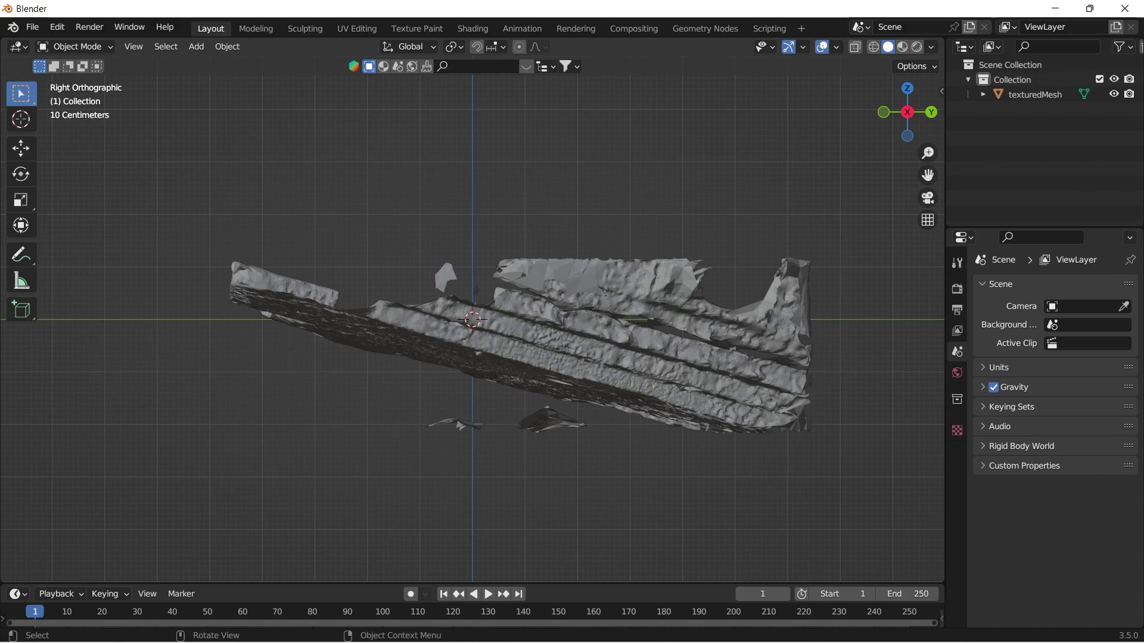
{"action": "middle_click_drag", "start_coordinate": [241, 347], "coordinate": [235, 362]}
{"action": "key", "text": "KP_3"}
{"action": "left_click", "coordinate": [520, 345]}
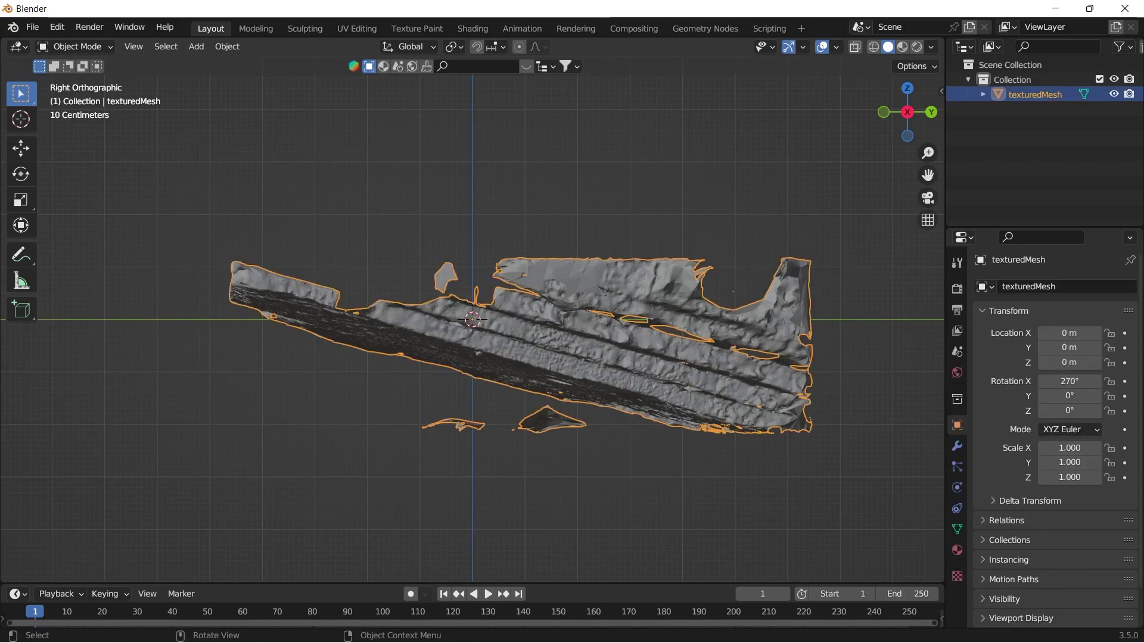
{"action": "key", "text": "r"}
{"action": "key", "text": "x"}
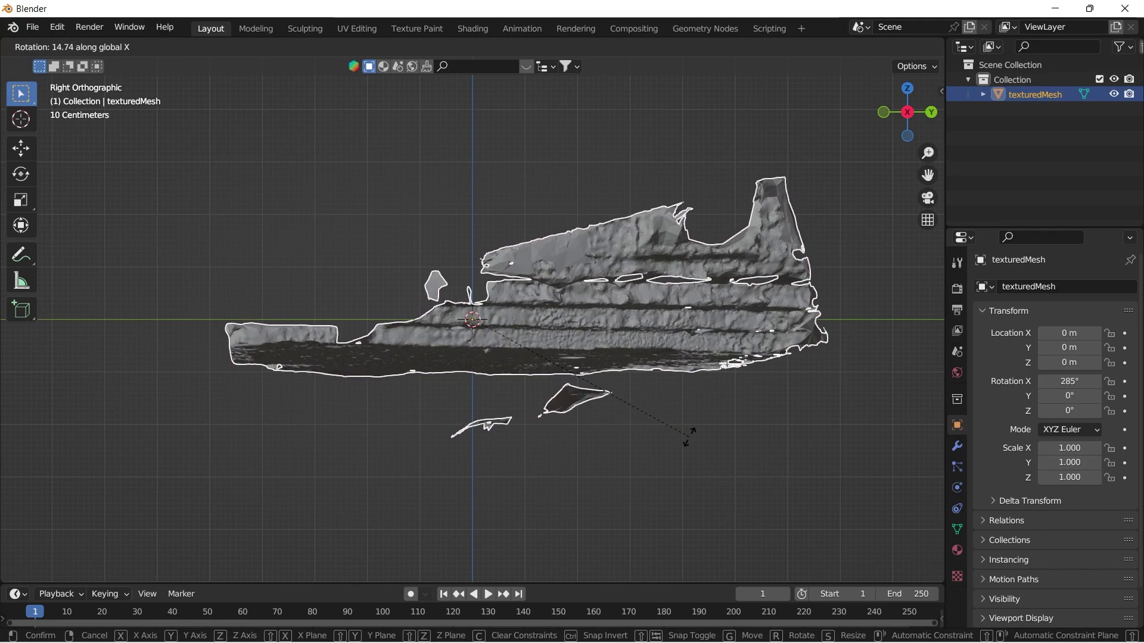
{"action": "left_click", "coordinate": [690, 437]}
{"action": "left_click", "coordinate": [689, 436]}
Step: Level the mesh's ground in the front view by rotating it about 2.8° around the global Y axis
{"action": "middle_click_drag", "start_coordinate": [689, 437], "coordinate": [785, 442]}
{"action": "key", "text": "KP_1"}
{"action": "key", "text": "a"}
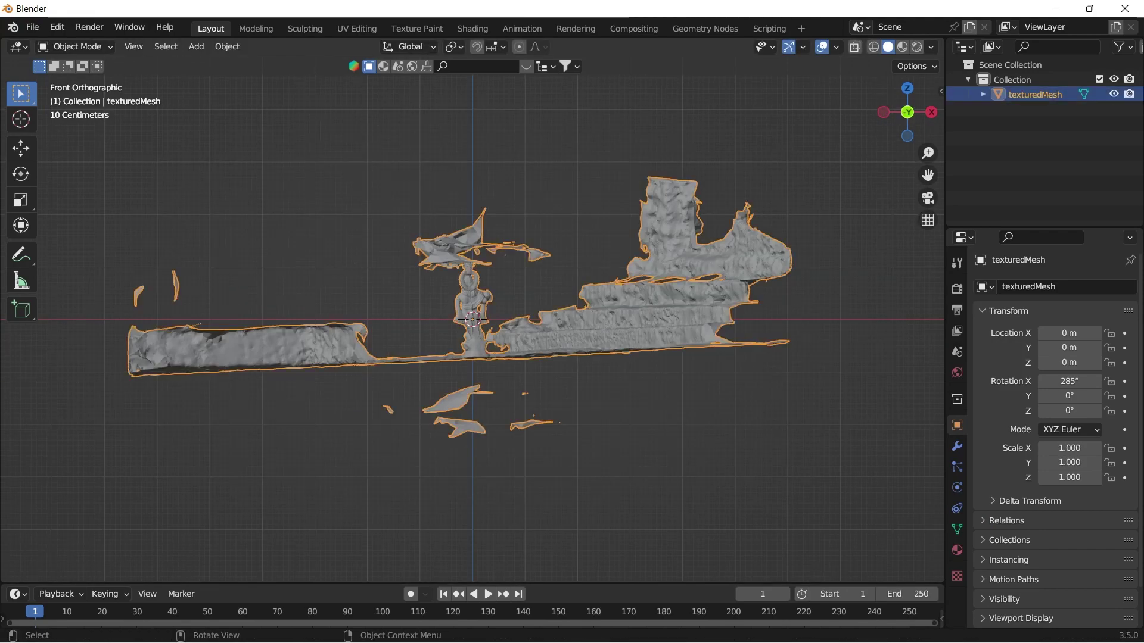
{"action": "key", "text": "r"}
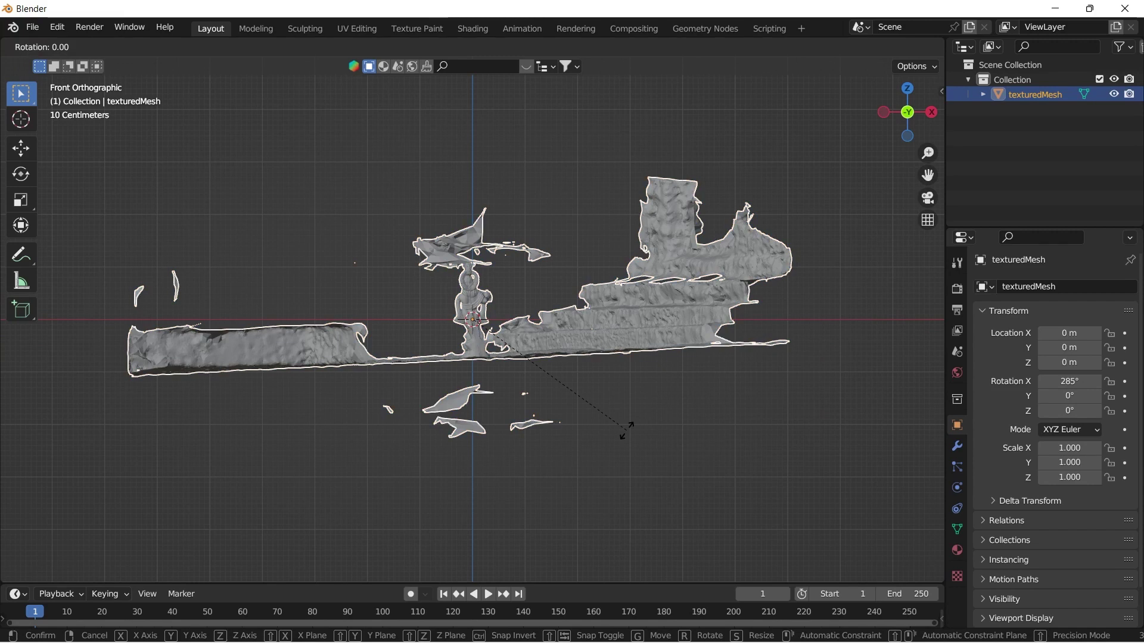
{"action": "key", "text": "y"}
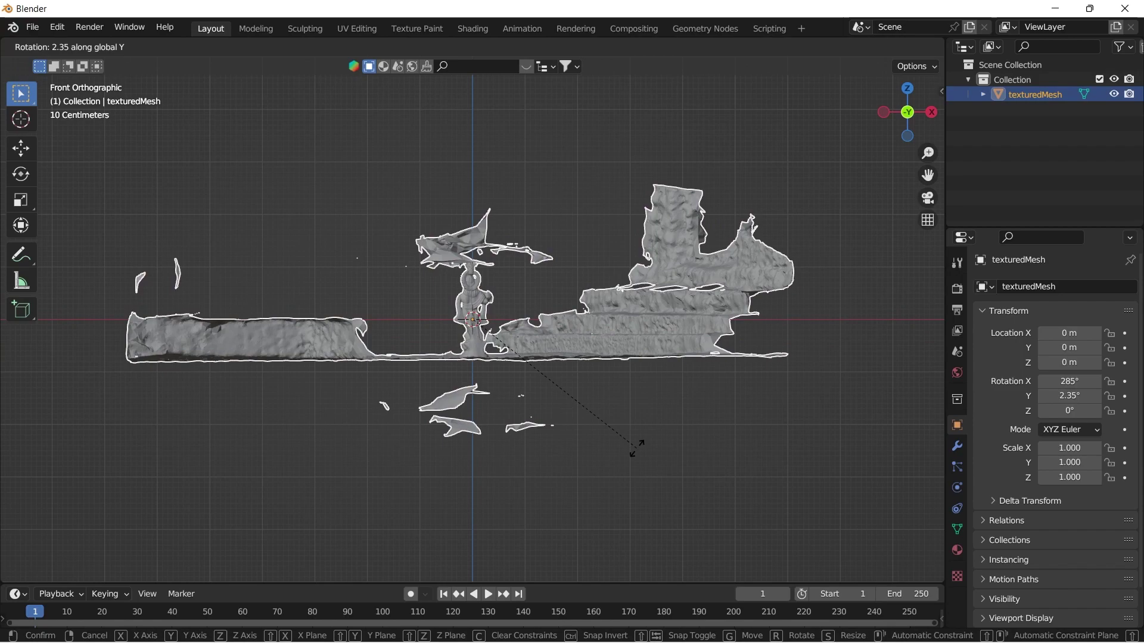
{"action": "left_click", "coordinate": [635, 450]}
Step: Move the mesh up along the global Z axis by about 0.82 m so its ground sits on the grid
{"action": "key", "text": "g"}
{"action": "key", "text": "z"}
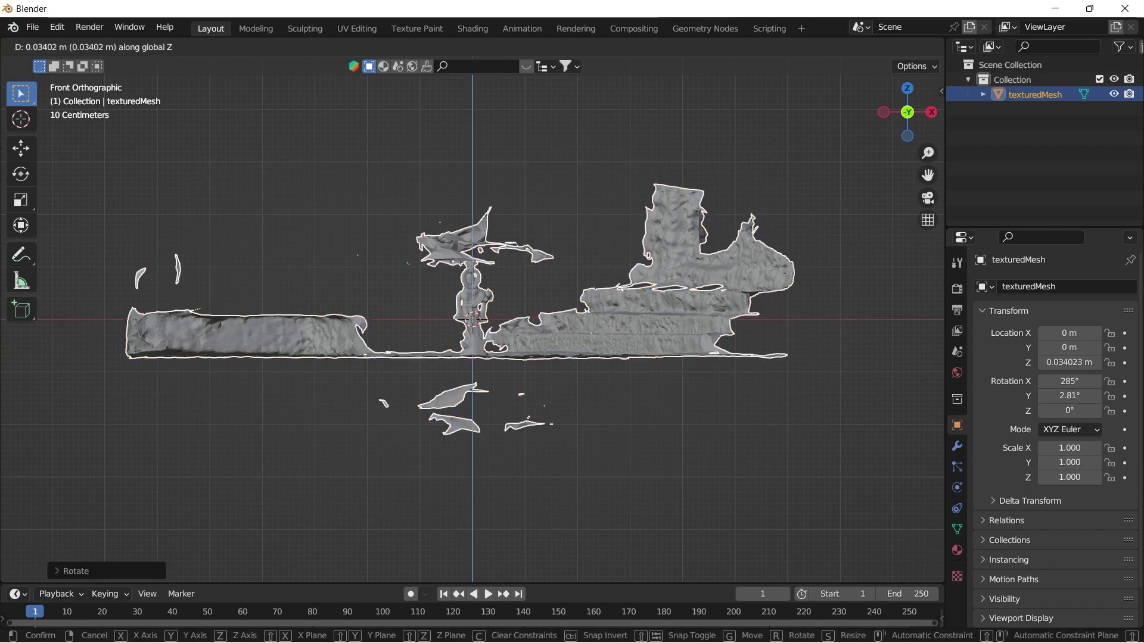
{"action": "key", "text": "Return"}
{"action": "middle_click_drag", "start_coordinate": [381, 321], "coordinate": [598, 346]}
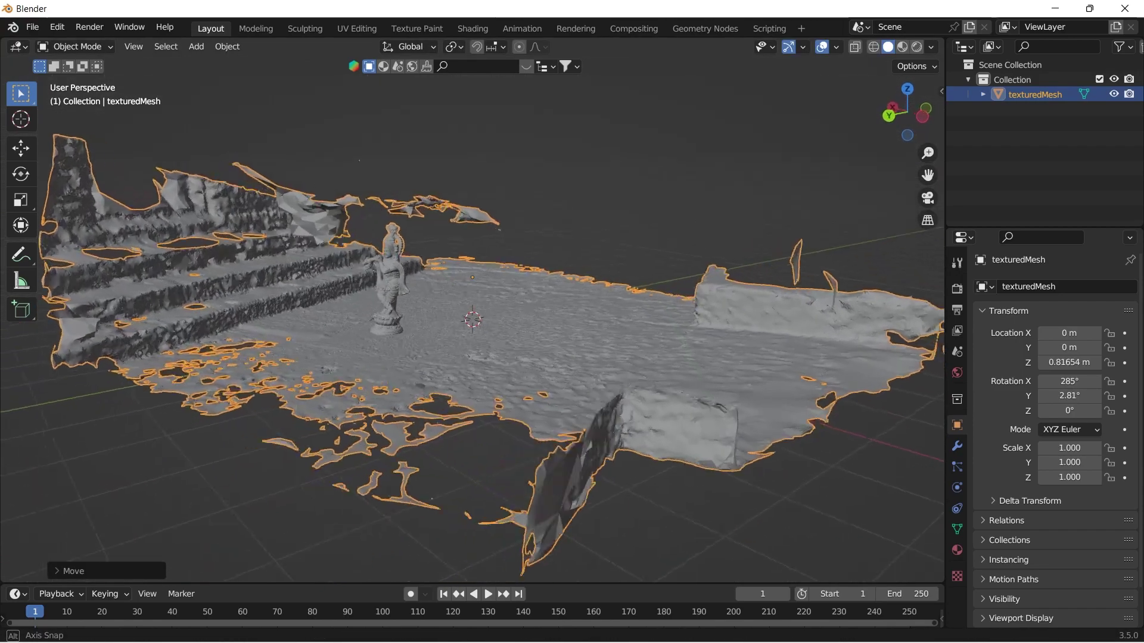
Step: Examine the statue and its surroundings in Material Preview shading, then return to Solid shading
{"action": "scroll", "coordinate": [471, 320], "scroll_direction": "up", "scroll_amount": 6}
{"action": "scroll", "coordinate": [472, 319], "scroll_direction": "down", "scroll_amount": 6}
{"action": "middle_click_drag", "start_coordinate": [472, 320], "coordinate": [479, 372]}
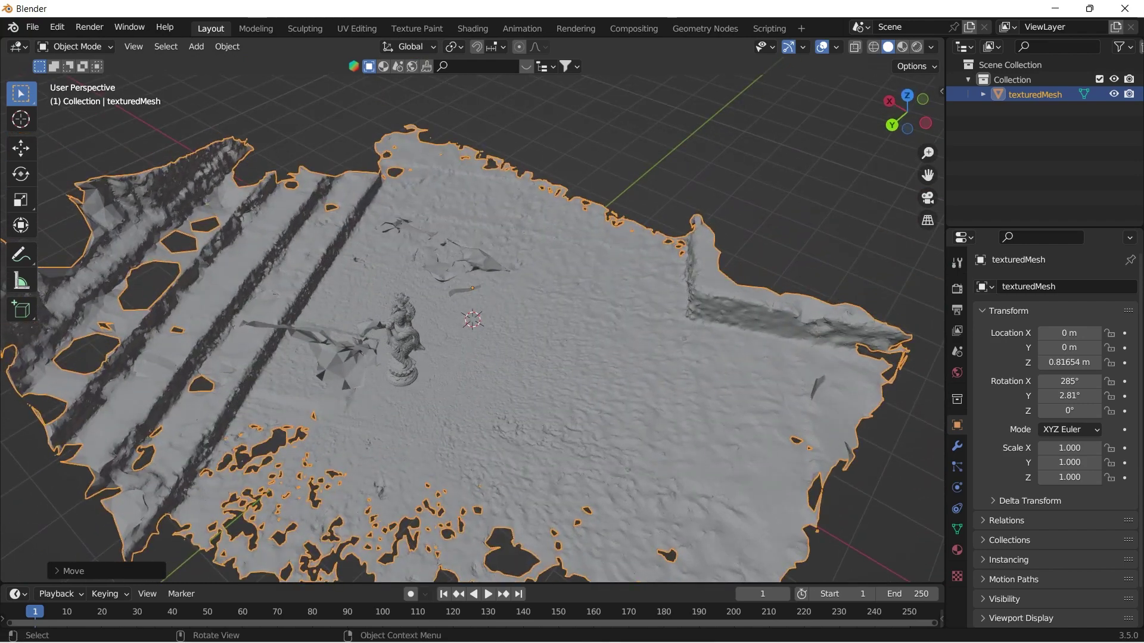
{"action": "left_click", "coordinate": [902, 46]}
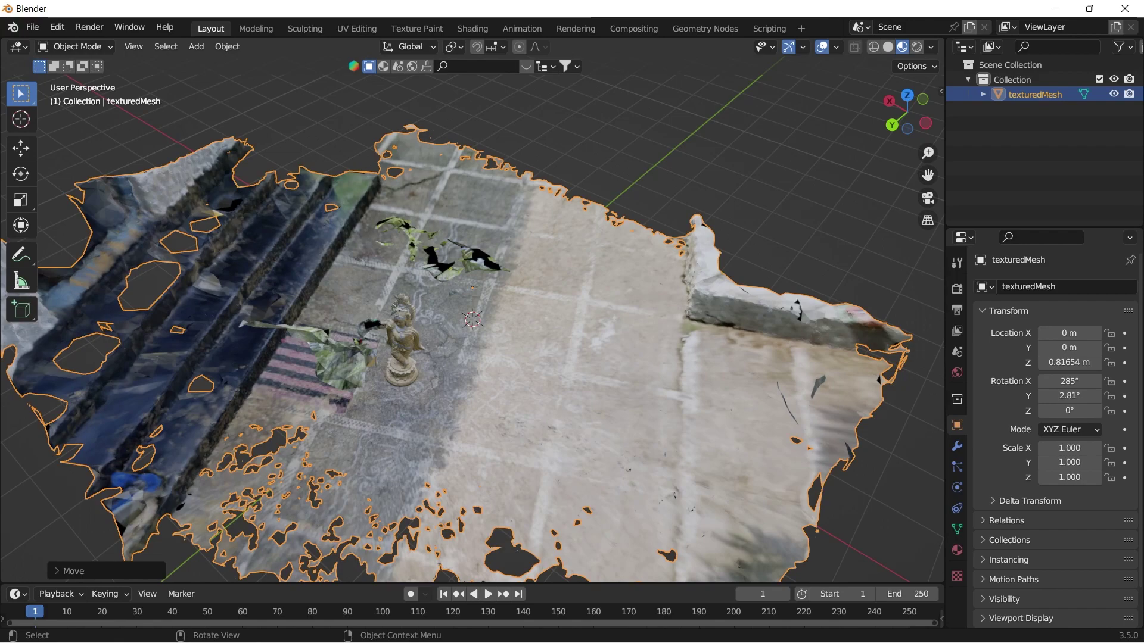
{"action": "scroll", "coordinate": [473, 320], "scroll_direction": "up", "scroll_amount": 4}
{"action": "middle_click_drag", "start_coordinate": [473, 320], "coordinate": [426, 325]}
{"action": "scroll", "coordinate": [473, 319], "scroll_direction": "down", "scroll_amount": 4}
{"action": "scroll", "coordinate": [472, 319], "scroll_direction": "up", "scroll_amount": 3}
{"action": "scroll", "coordinate": [473, 319], "scroll_direction": "up", "scroll_amount": 4}
{"action": "scroll", "coordinate": [473, 319], "scroll_direction": "down", "scroll_amount": 6}
{"action": "left_click", "coordinate": [888, 47]}
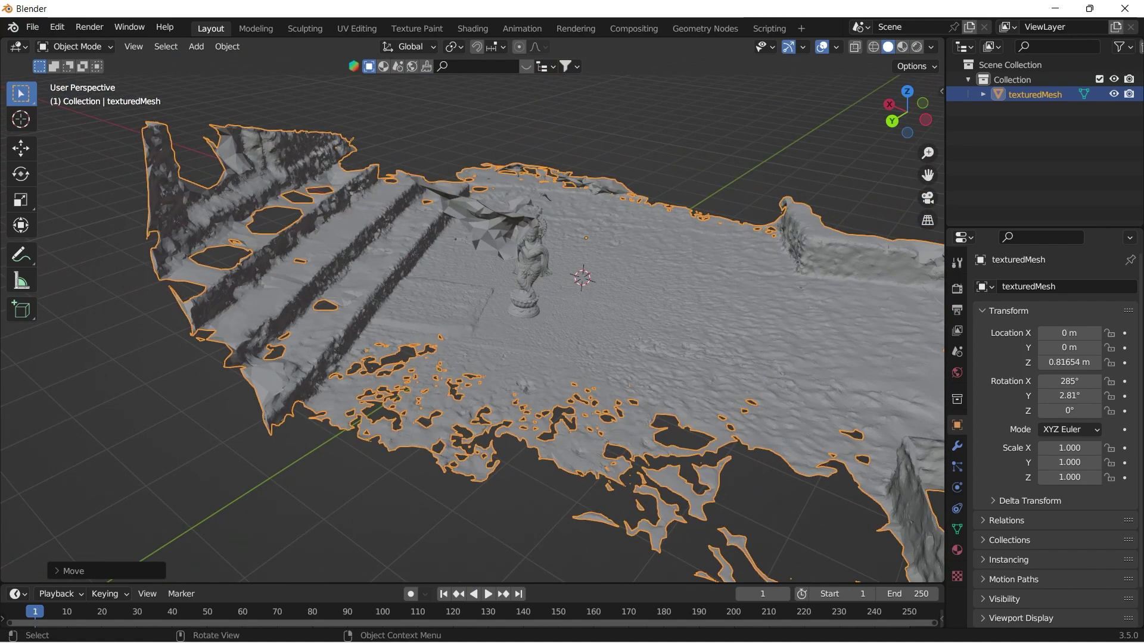
Step: Put texturedMesh into Edit Mode with X-ray on and show the whole mesh from the front
{"action": "key", "text": "Tab"}
{"action": "scroll", "coordinate": [473, 319], "scroll_direction": "up", "scroll_amount": 5}
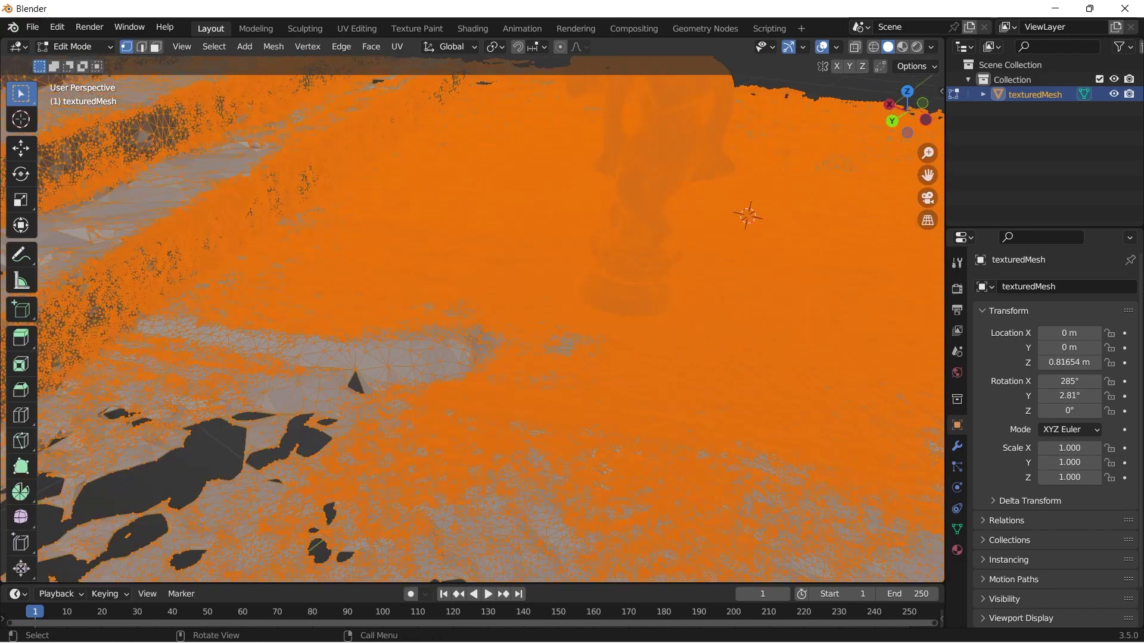
{"action": "key", "text": "KP_1"}
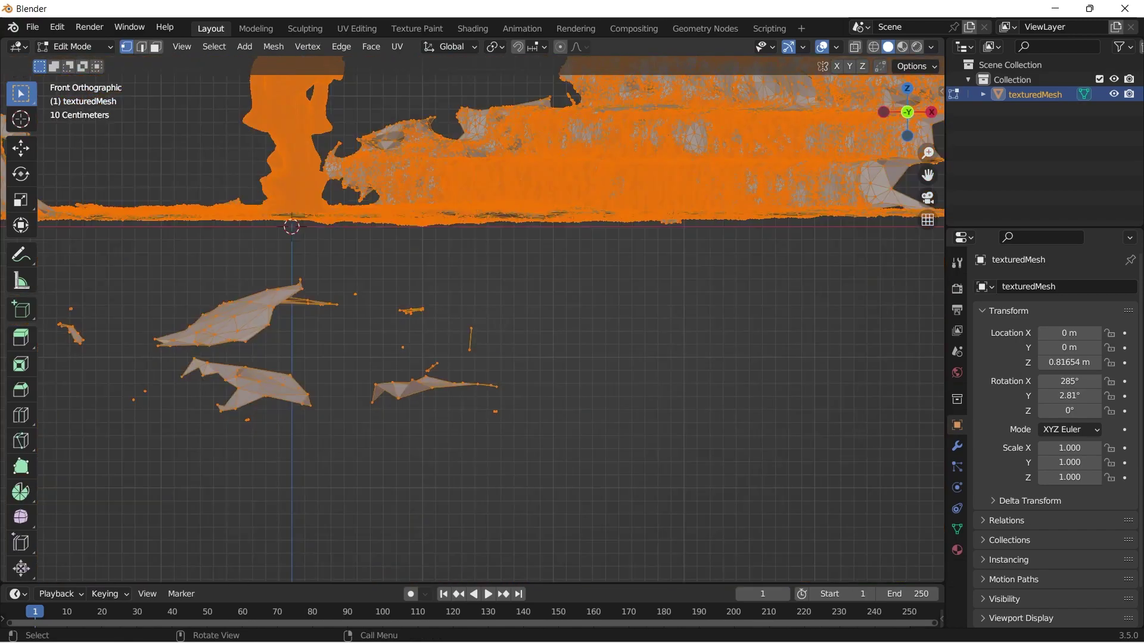
{"action": "scroll", "coordinate": [473, 318], "scroll_direction": "down", "scroll_amount": 6}
{"action": "middle_click_drag", "start_coordinate": [472, 319], "coordinate": [482, 367], "text": "shift"}
{"action": "key", "text": "alt+z"}
{"action": "scroll", "coordinate": [472, 320], "scroll_direction": "down", "scroll_amount": 2}
{"action": "scroll", "coordinate": [472, 320], "scroll_direction": "up", "scroll_amount": 3}
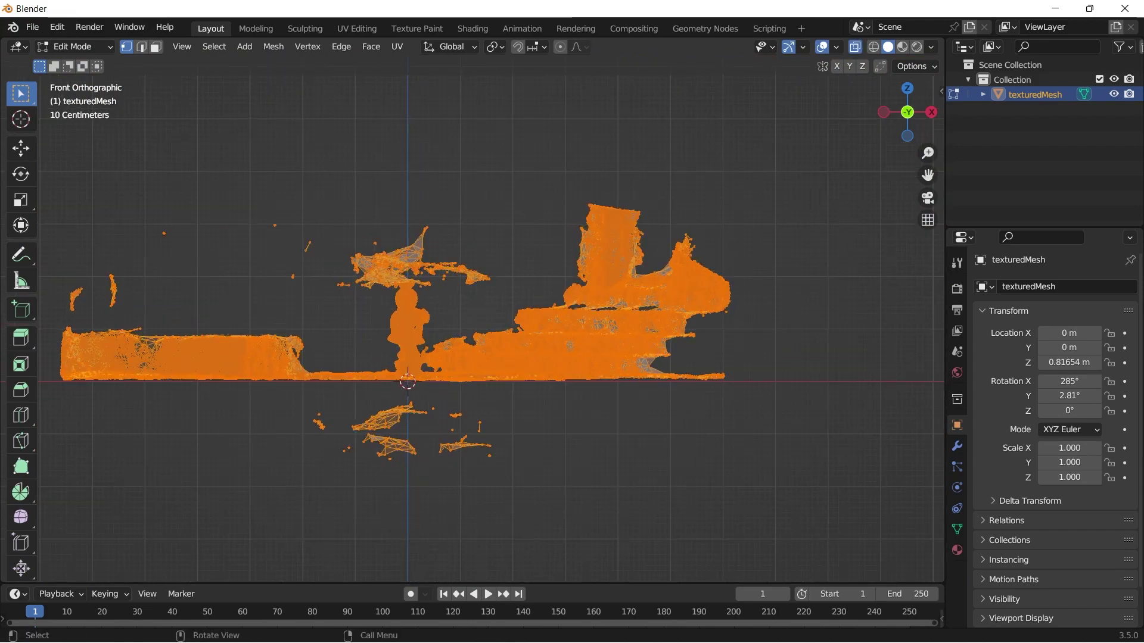
Step: Deselect the faces around the statue with circle selection in face mode and delete the remaining selected faces
{"action": "mouse_move", "coordinate": [663, 269]}
{"action": "left_mouse_down"}
{"action": "mouse_move", "coordinate": [625, 368]}
{"action": "mouse_move", "coordinate": [545, 367]}
{"action": "mouse_move", "coordinate": [539, 405]}
{"action": "mouse_move", "coordinate": [576, 408]}
{"action": "mouse_move", "coordinate": [542, 429]}
{"action": "mouse_move", "coordinate": [523, 472]}
{"action": "mouse_move", "coordinate": [462, 542]}
{"action": "mouse_move", "coordinate": [409, 539]}
{"action": "mouse_move", "coordinate": [305, 516]}
{"action": "mouse_move", "coordinate": [145, 348]}
{"action": "mouse_move", "coordinate": [205, 212]}
{"action": "mouse_move", "coordinate": [224, 204]}
{"action": "left_mouse_up"}
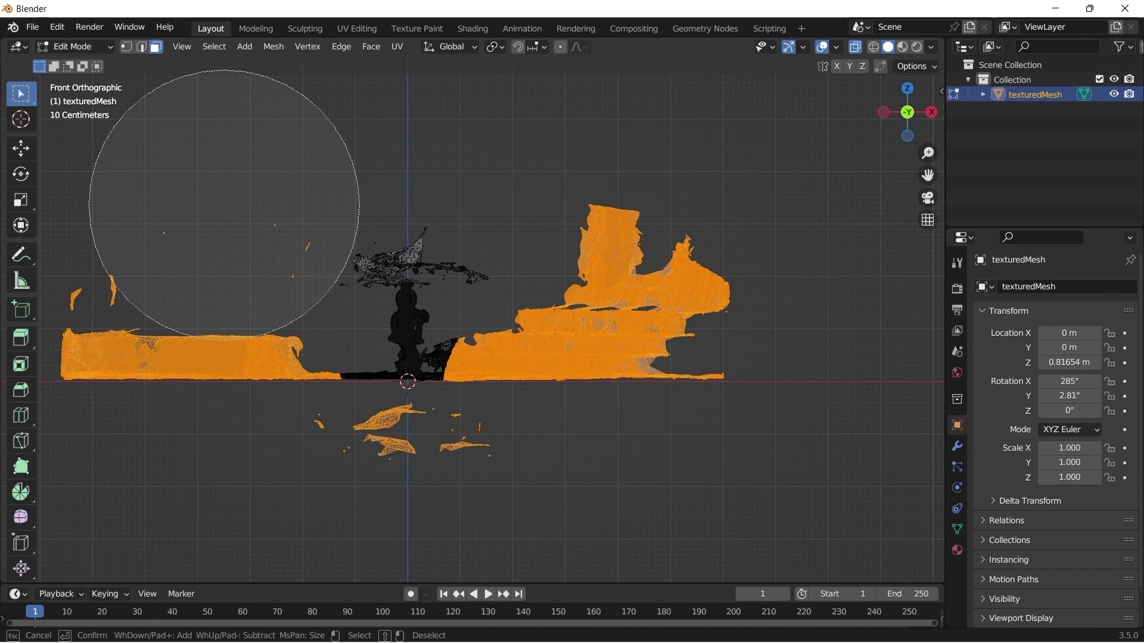
{"action": "key", "text": "Escape"}
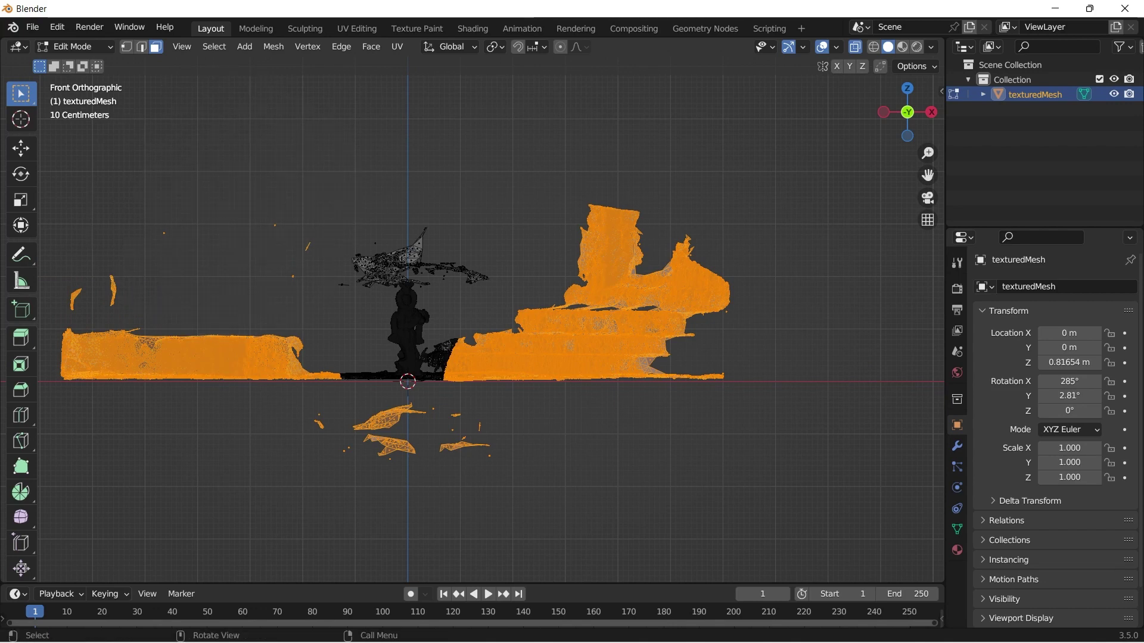
{"action": "key", "text": "x"}
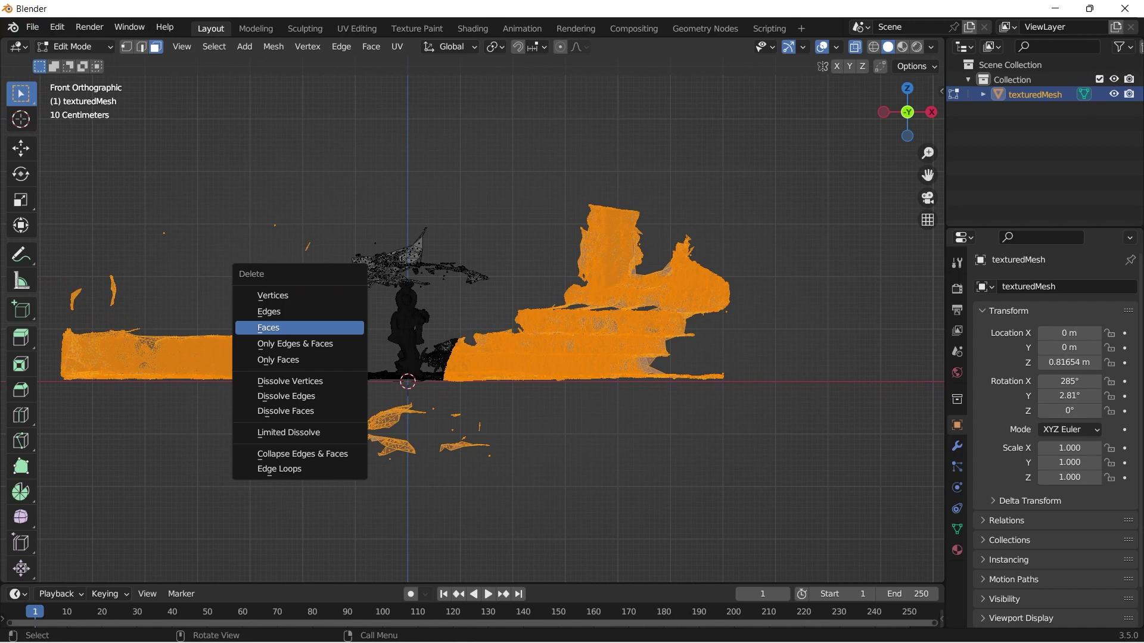
{"action": "left_click", "coordinate": [268, 328]}
{"action": "middle_click_drag", "start_coordinate": [268, 328], "coordinate": [402, 347]}
Step: Examine the cleaned-up textured statue from several angles and distances
{"action": "middle_click_drag", "start_coordinate": [370, 312], "coordinate": [441, 300]}
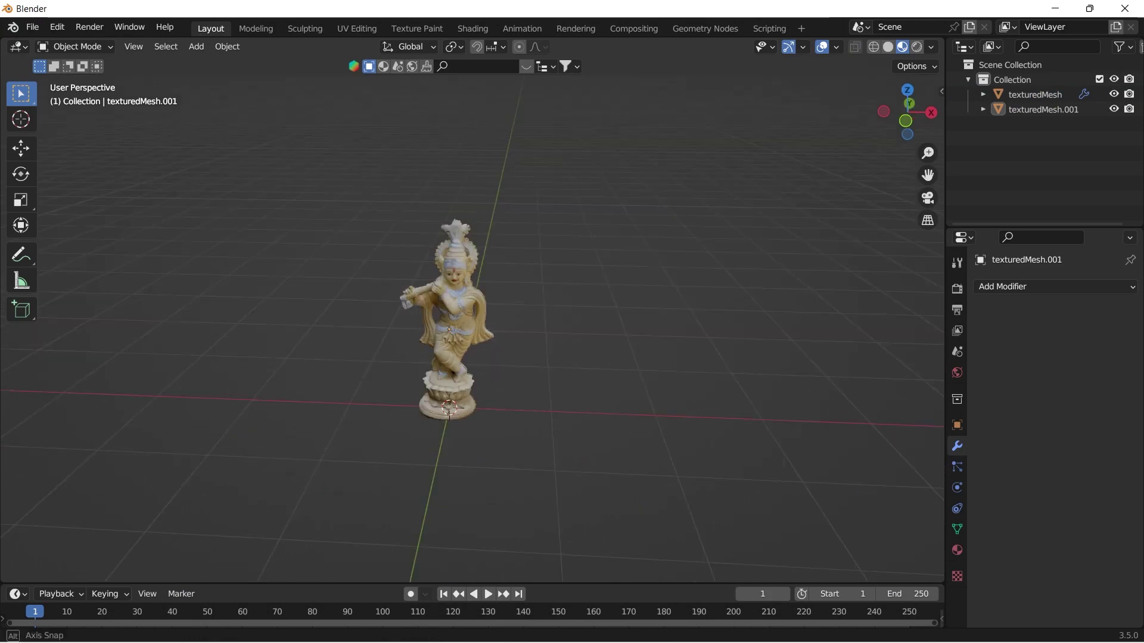
{"action": "scroll", "coordinate": [453, 321], "scroll_direction": "down", "scroll_amount": 3}
{"action": "middle_click_drag", "start_coordinate": [464, 310], "coordinate": [441, 286]}
{"action": "key", "text": "ctrl+z"}
{"action": "scroll", "coordinate": [452, 310], "scroll_direction": "up", "scroll_amount": 2}
{"action": "scroll", "coordinate": [472, 320], "scroll_direction": "down", "scroll_amount": 2}
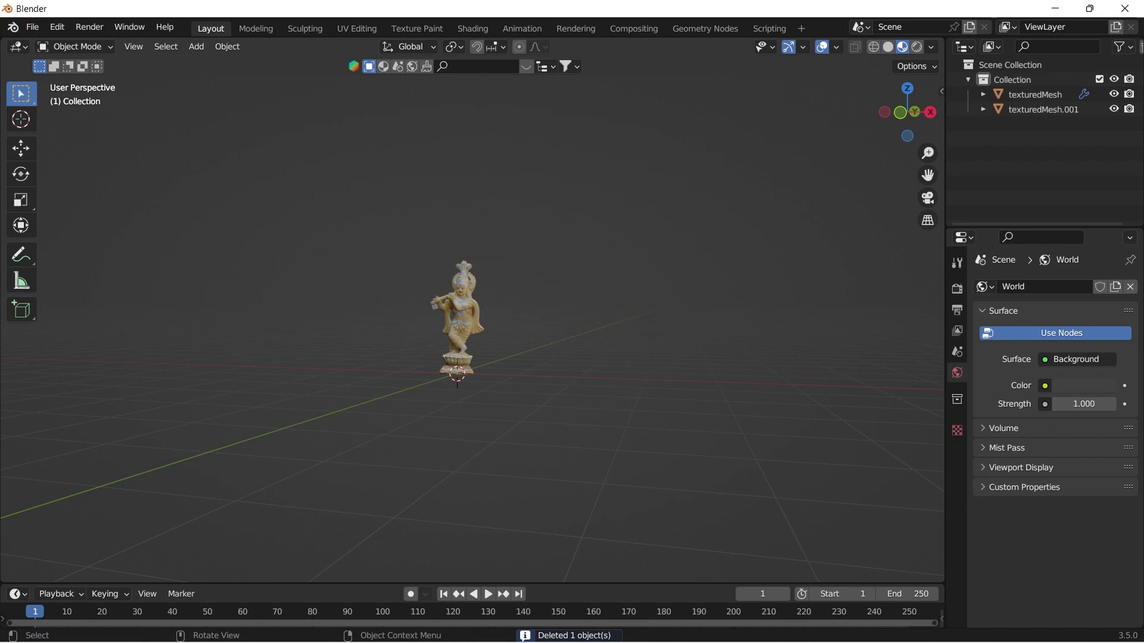
Step: Add a camera to the scene
{"action": "key", "text": "shift+a"}
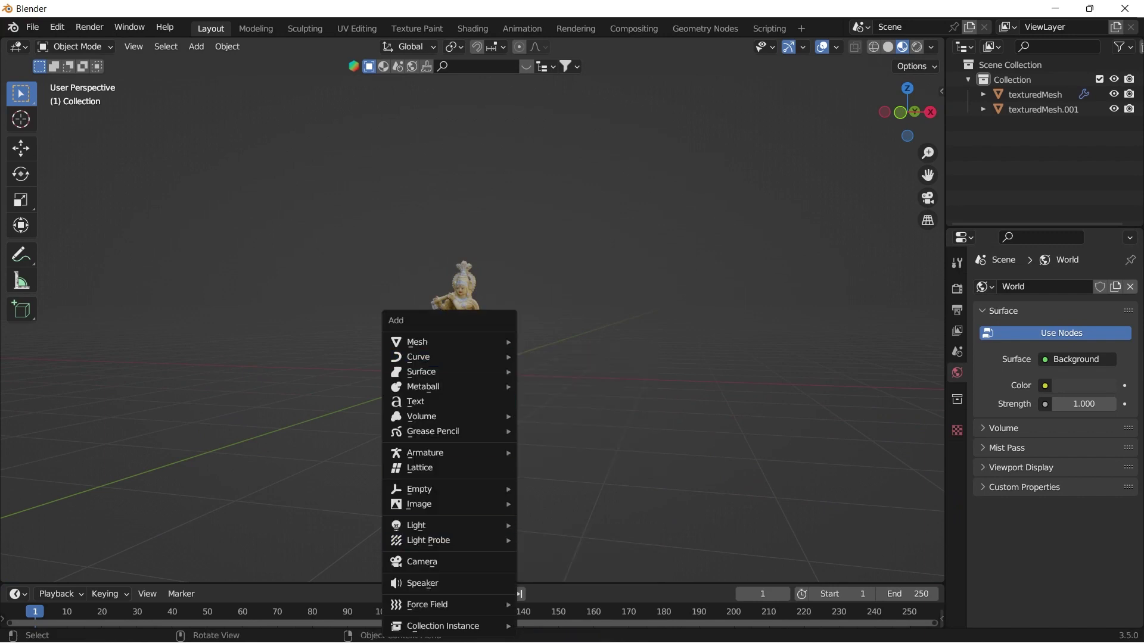
{"action": "left_click", "coordinate": [422, 562]}
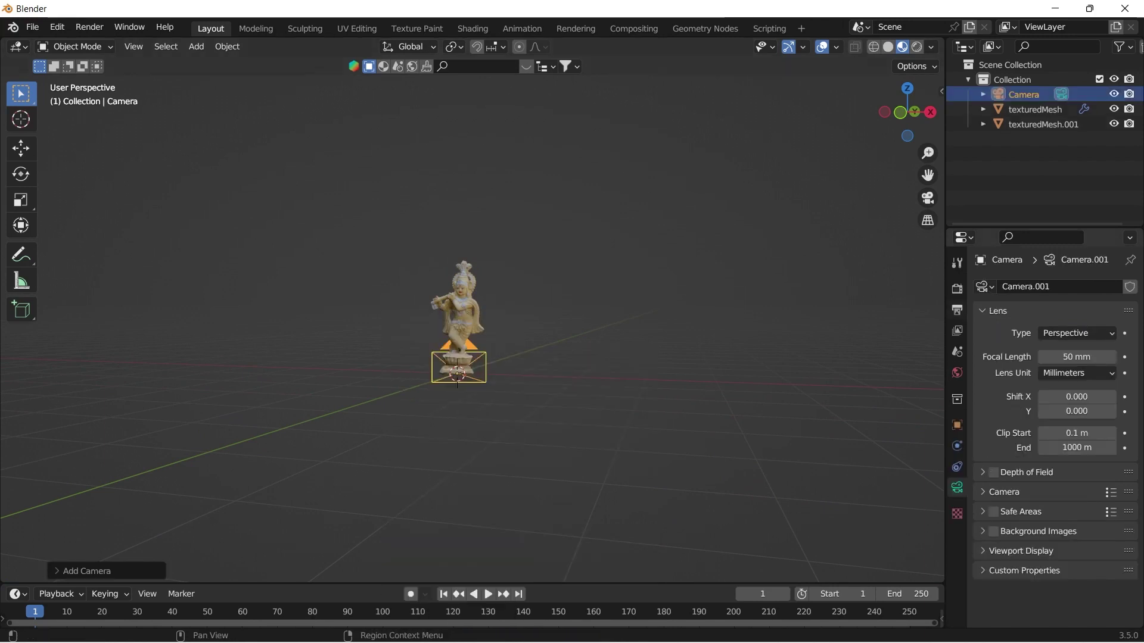
{"action": "left_click", "coordinate": [956, 310]}
{"action": "left_click", "coordinate": [1086, 306]}
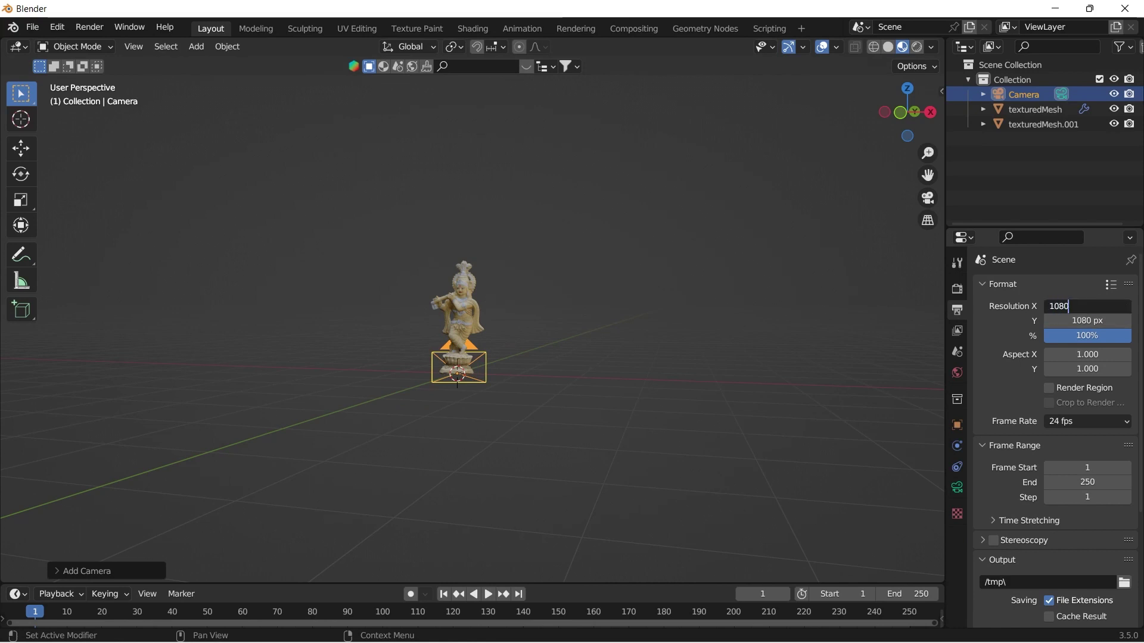
{"action": "key", "text": "Escape"}
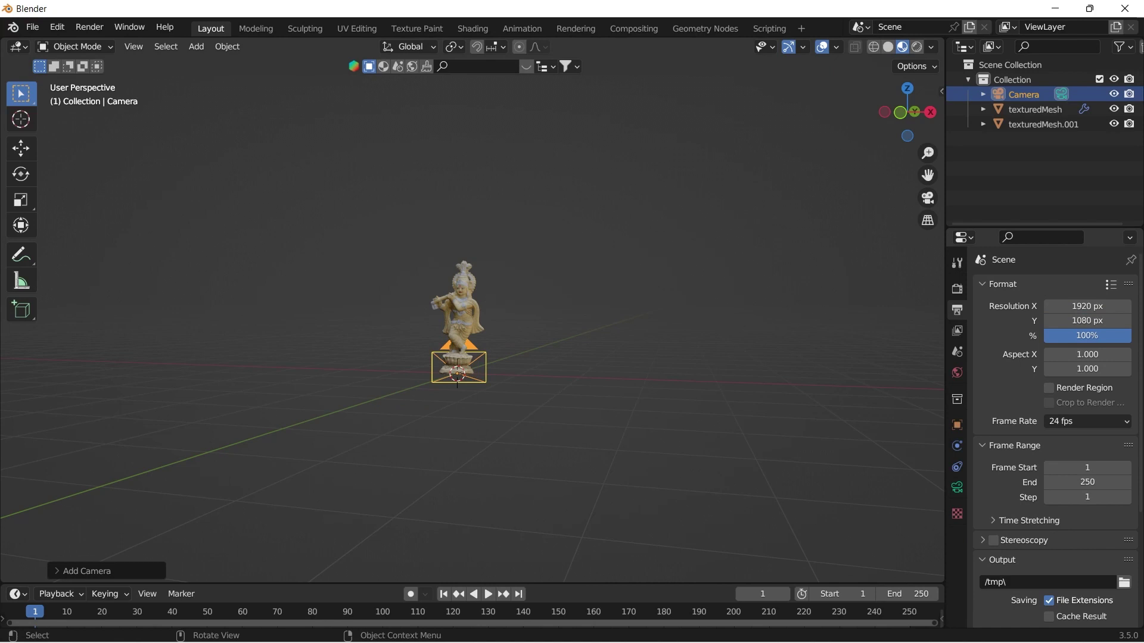
Step: Frame the statue from a slight side angle and align the camera to that view
{"action": "scroll", "coordinate": [472, 321], "scroll_direction": "up", "scroll_amount": 2}
{"action": "mouse_move", "coordinate": [472, 321]}
{"action": "middle_mouse_down"}
{"action": "mouse_move", "coordinate": [445, 322]}
{"action": "mouse_move", "coordinate": [486, 330]}
{"action": "middle_mouse_up"}
{"action": "scroll", "coordinate": [472, 322], "scroll_direction": "up", "scroll_amount": 1}
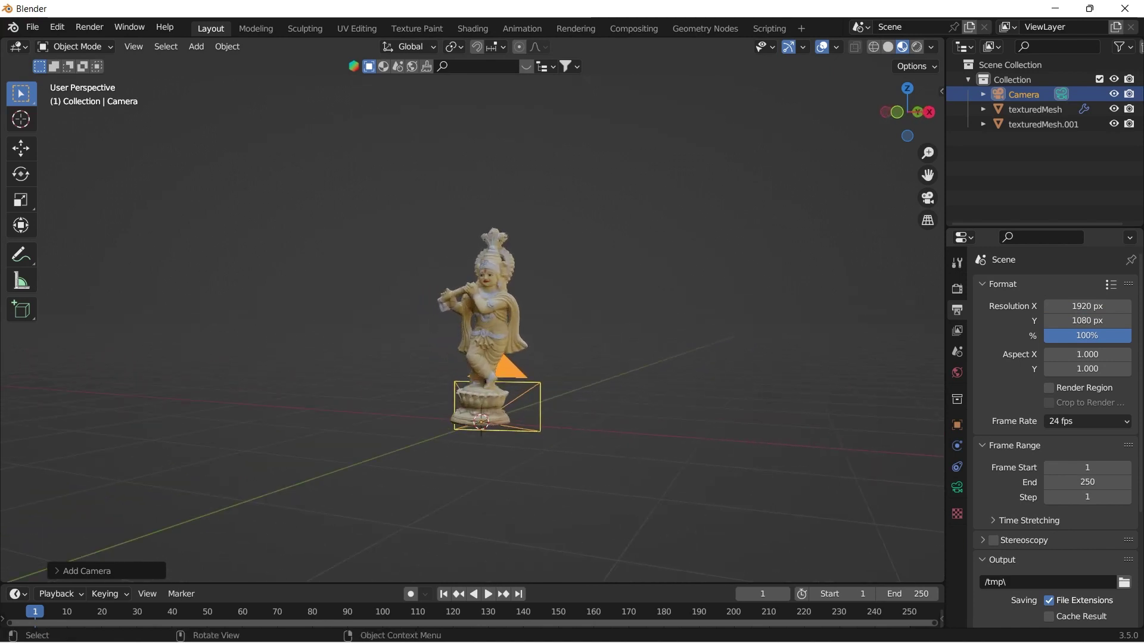
{"action": "key", "text": "KP_0"}
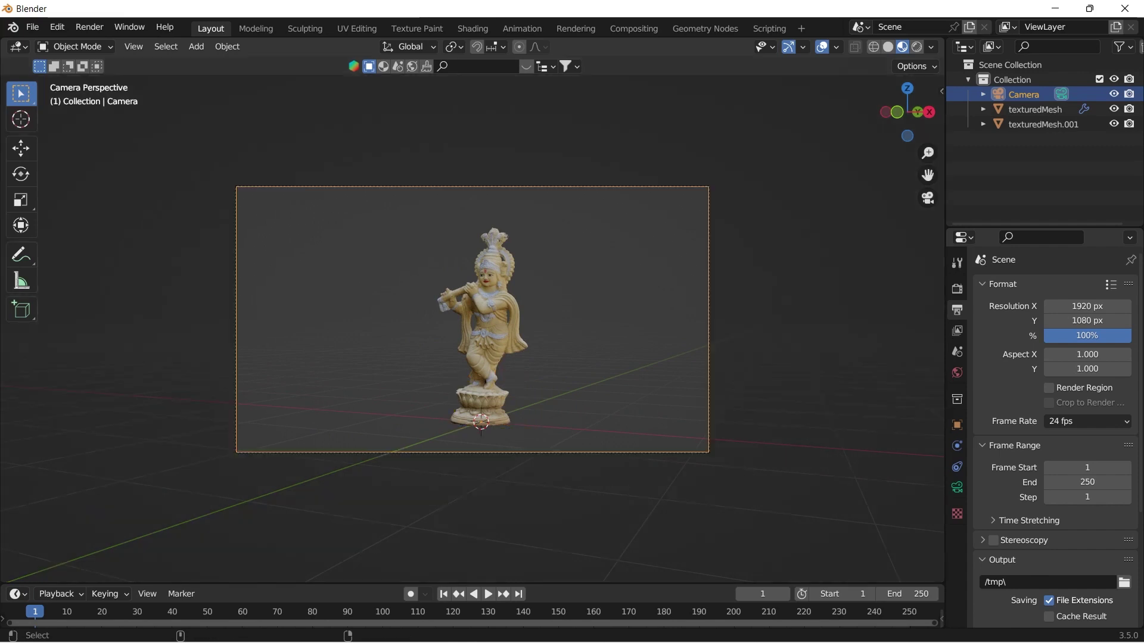
Step: Lock the camera to the view and shift it sideways to reposition the statue within the frame
{"action": "key", "text": "n"}
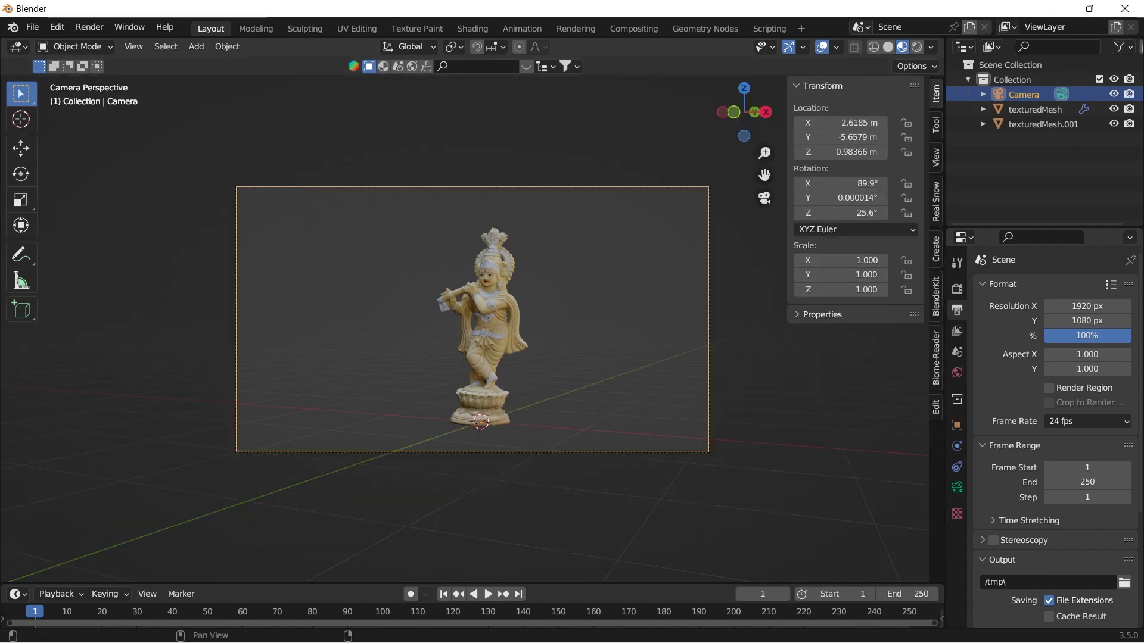
{"action": "left_click", "coordinate": [935, 249]}
{"action": "left_click", "coordinate": [935, 158]}
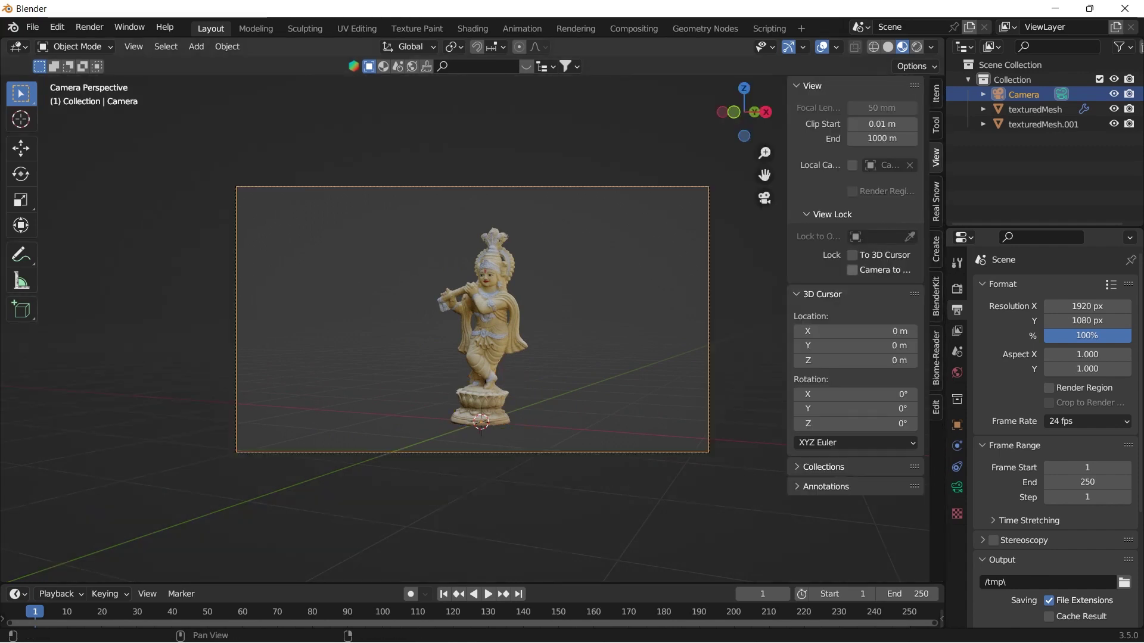
{"action": "left_click", "coordinate": [852, 270]}
{"action": "key", "text": "n"}
{"action": "middle_click_drag", "start_coordinate": [481, 322], "coordinate": [456, 324], "text": "shift"}
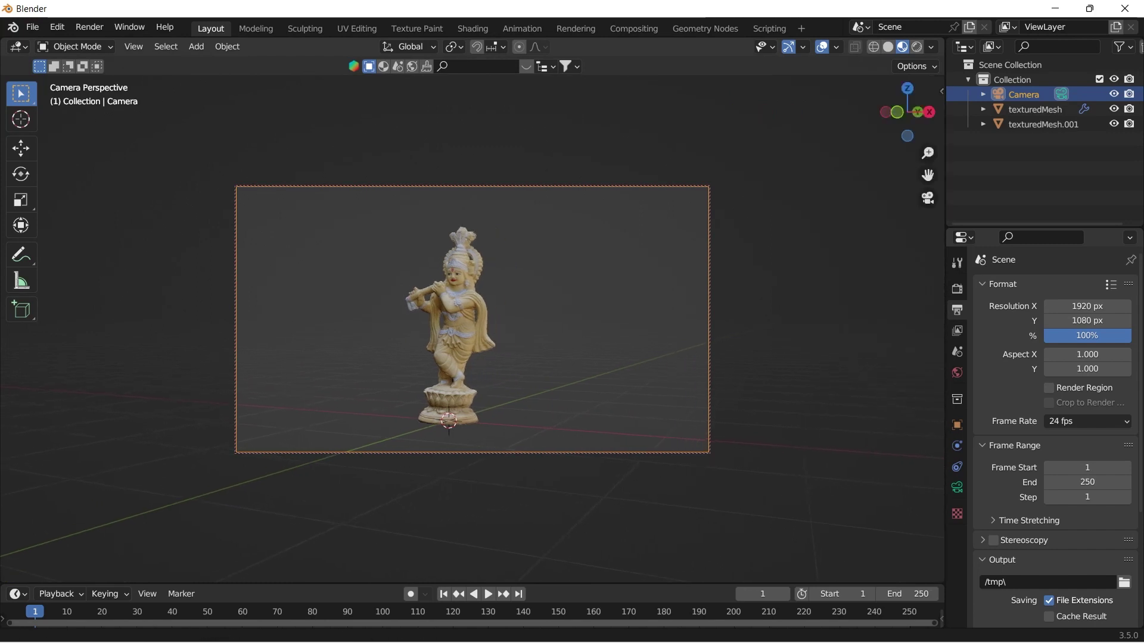
Step: Release the camera from the view lock and set the world background colour to black
{"action": "key", "text": "n"}
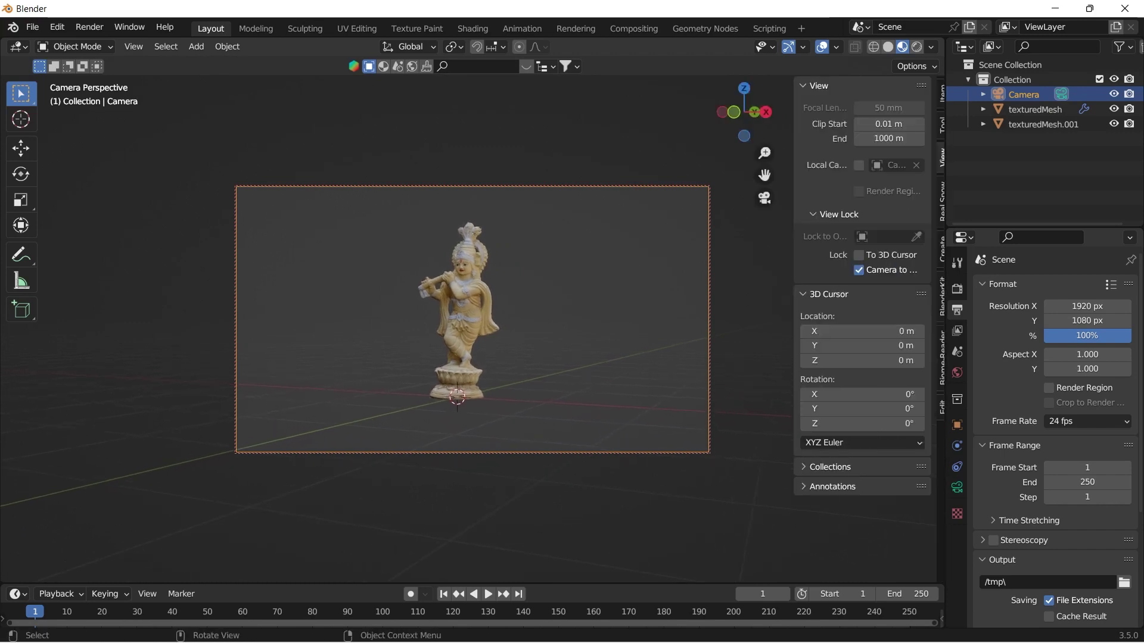
{"action": "left_click", "coordinate": [957, 372]}
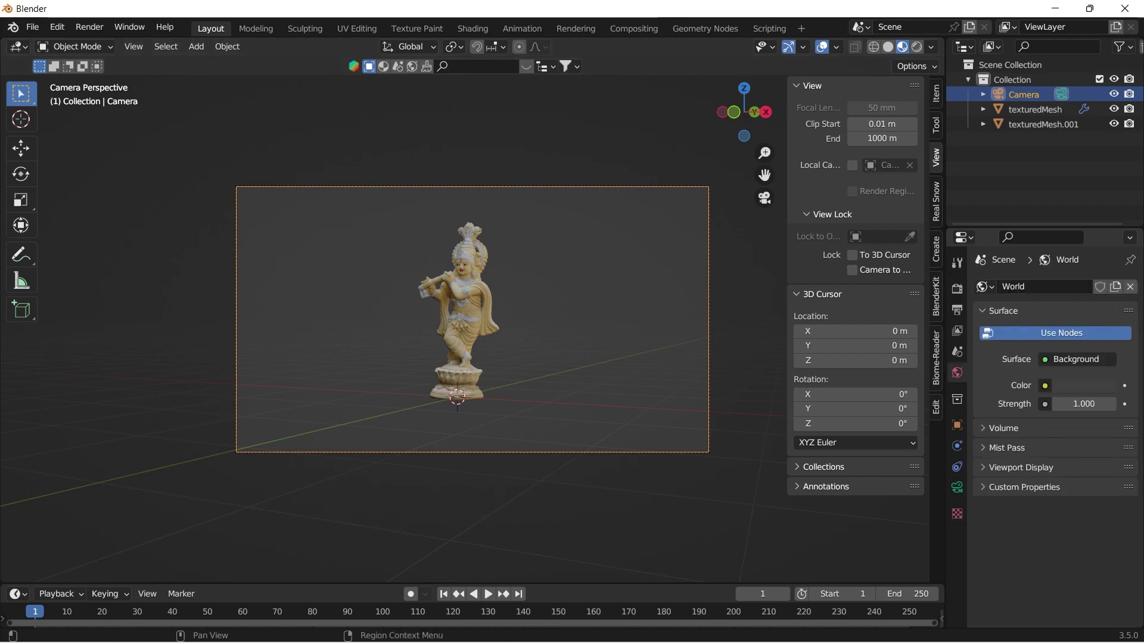
{"action": "left_click", "coordinate": [1083, 385]}
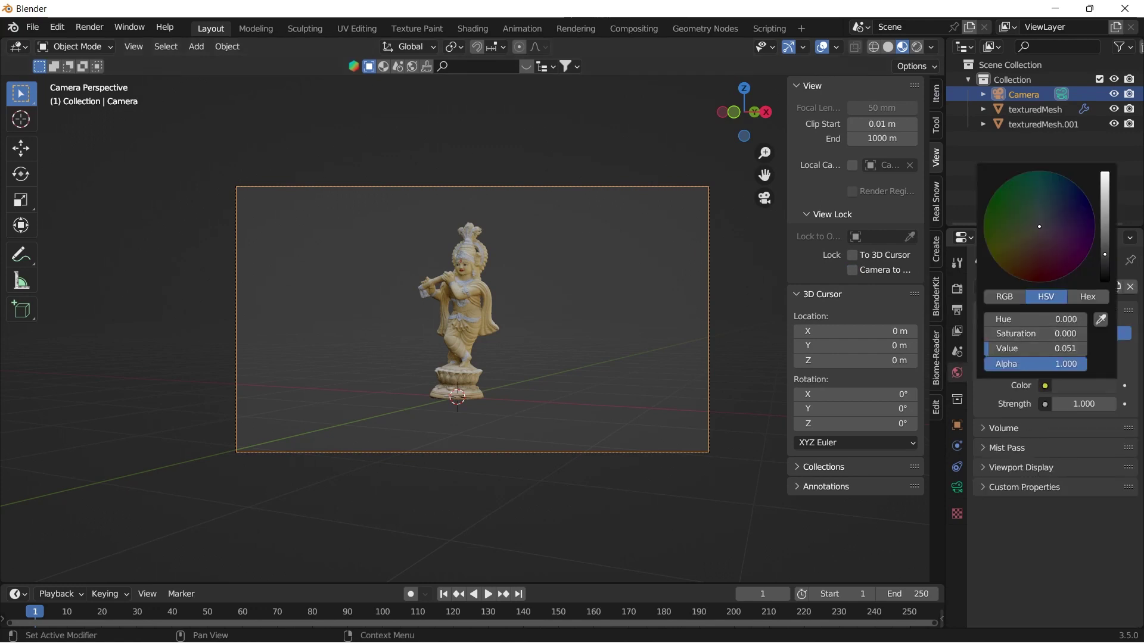
{"action": "left_click_drag", "start_coordinate": [1104, 255], "coordinate": [1104, 282]}
{"action": "key", "text": "alt+a"}
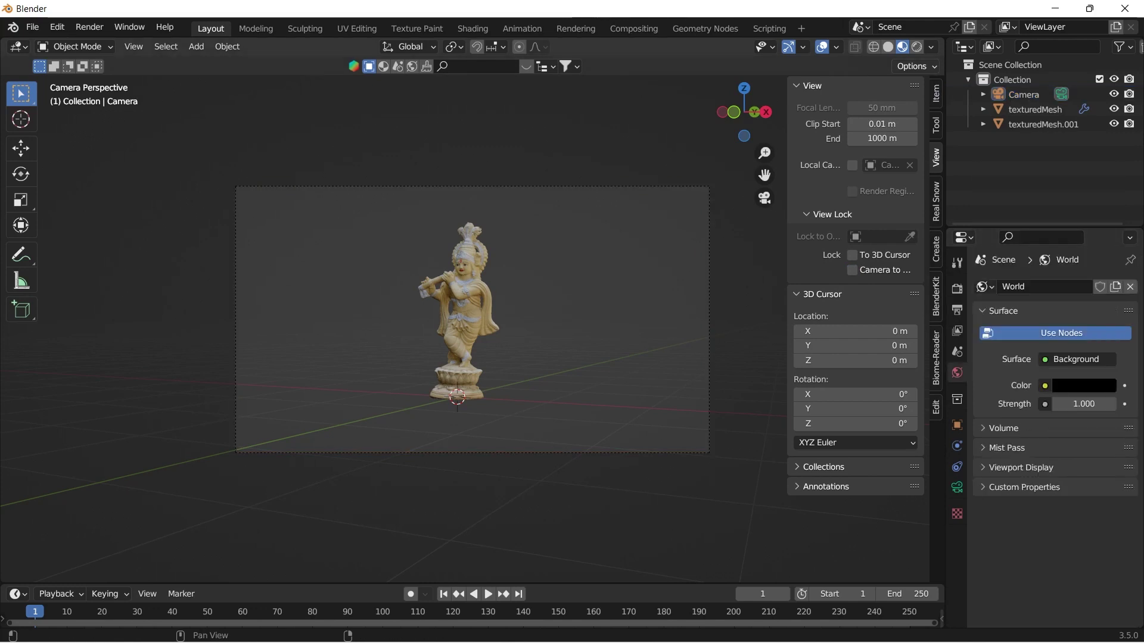
Step: Switch the render engine from Eevee to Cycles
{"action": "left_click", "coordinate": [957, 289]}
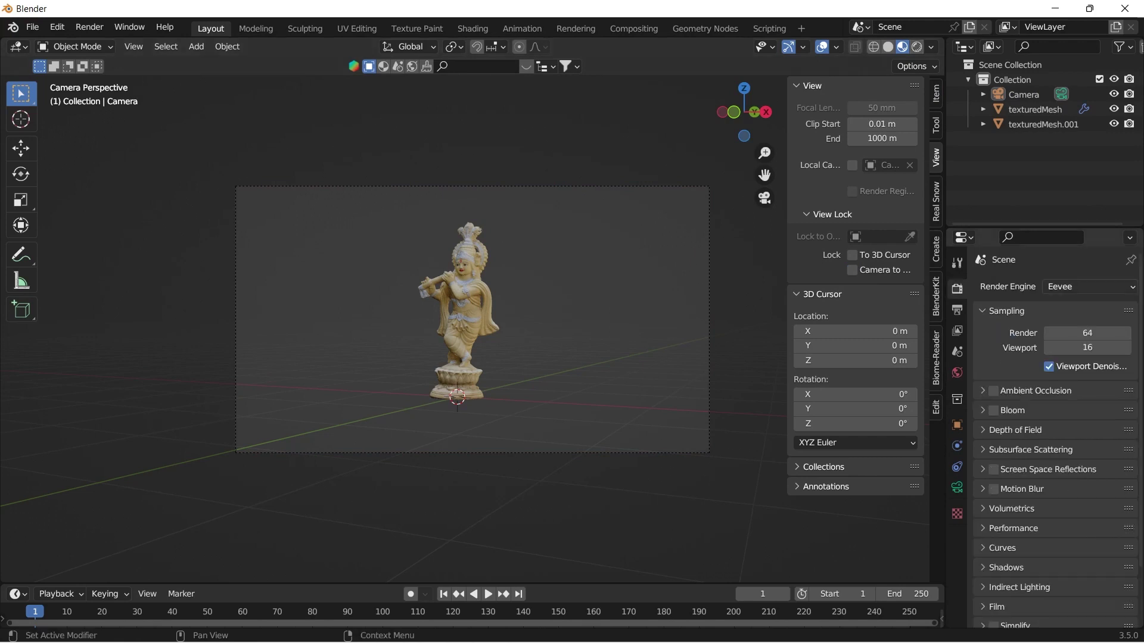
{"action": "left_click", "coordinate": [1072, 286]}
{"action": "left_click", "coordinate": [1067, 336]}
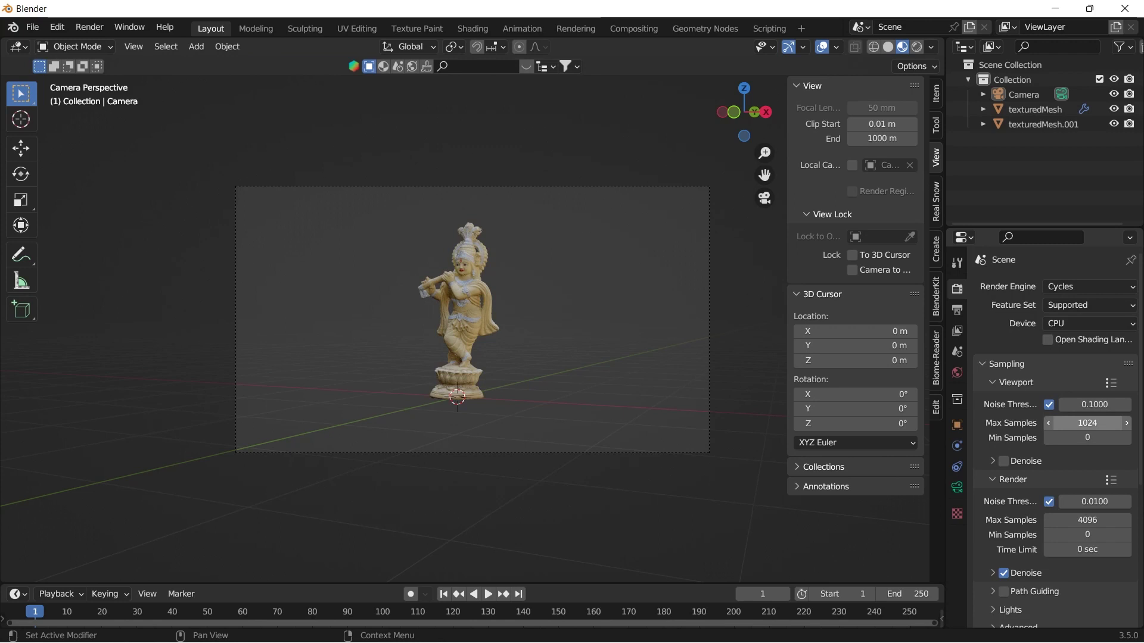
Step: Set the Cycles maximum samples to 10 for the viewport and 64 for the final render
{"action": "left_click", "coordinate": [1087, 423]}
{"action": "type", "text": "10"}
{"action": "key", "text": "Return"}
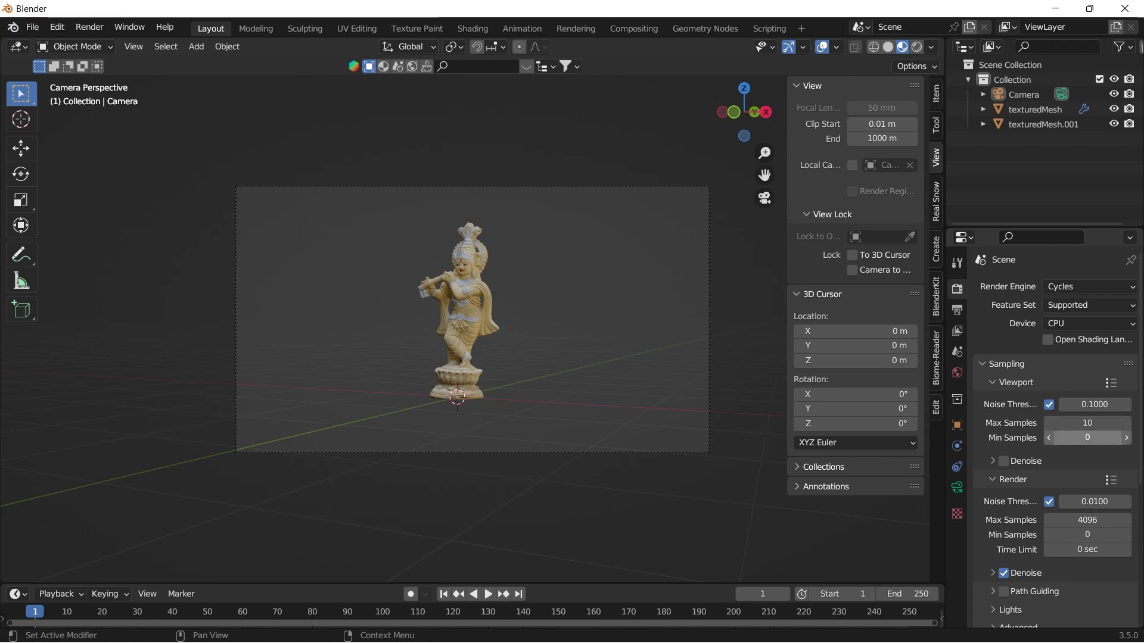
{"action": "left_click", "coordinate": [1087, 520]}
{"action": "type", "text": "6"}
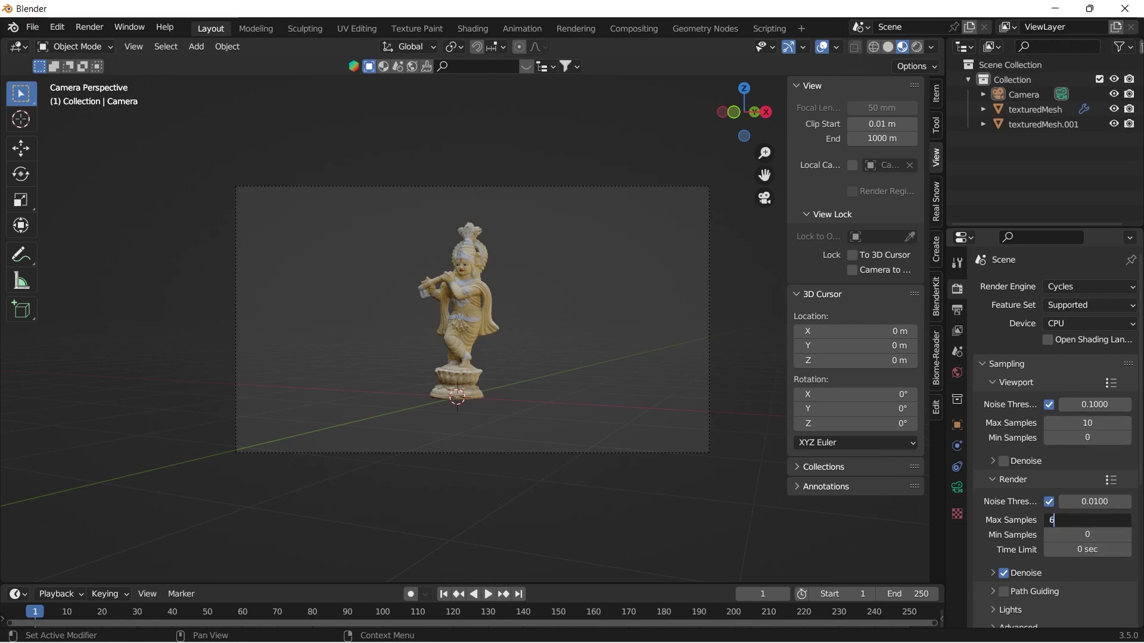
{"action": "type", "text": "4"}
{"action": "key", "text": "Return"}
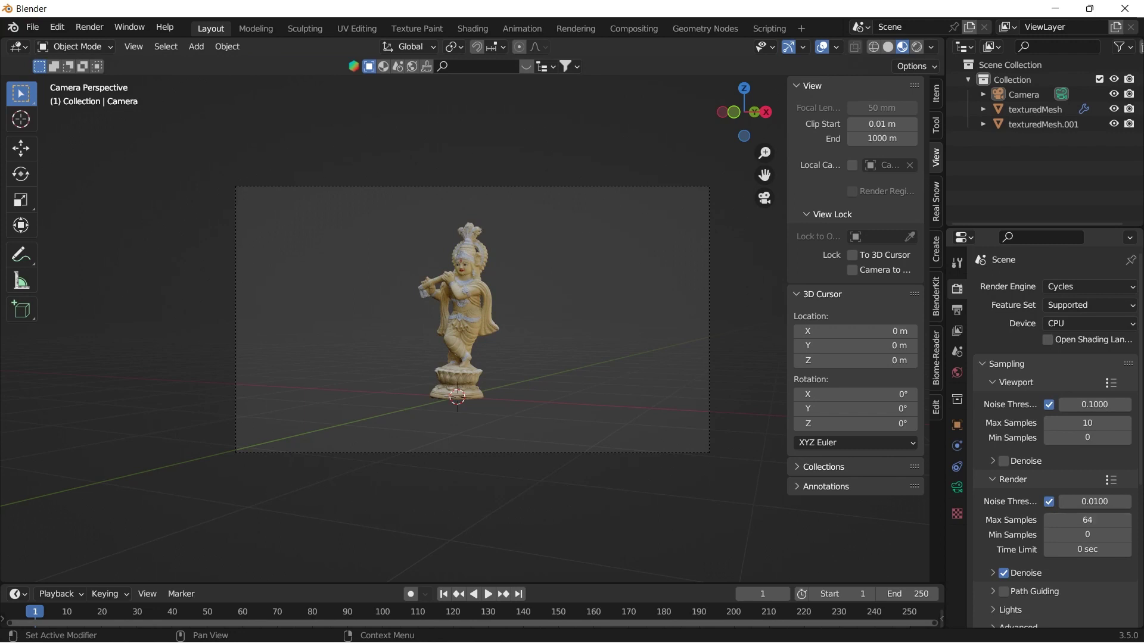
{"action": "scroll", "coordinate": [1057, 435], "scroll_direction": "down", "scroll_amount": 7}
{"action": "scroll", "coordinate": [1058, 417], "scroll_direction": "up", "scroll_amount": 7}
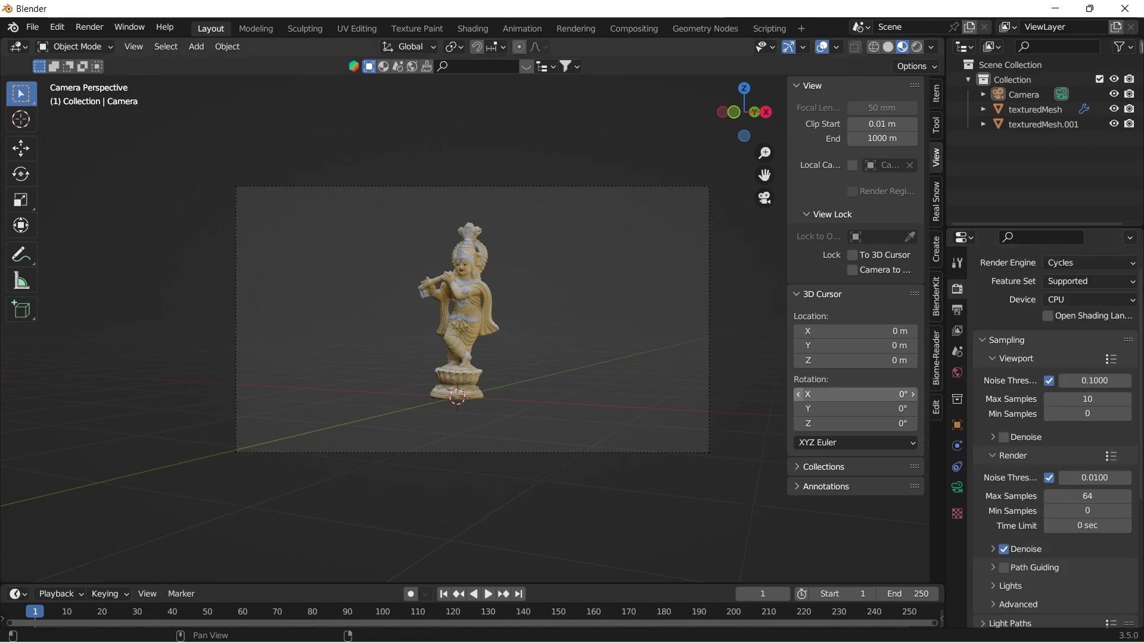
Step: Show the camera view in rendered shading and add a point light to the scene
{"action": "key", "text": "n"}
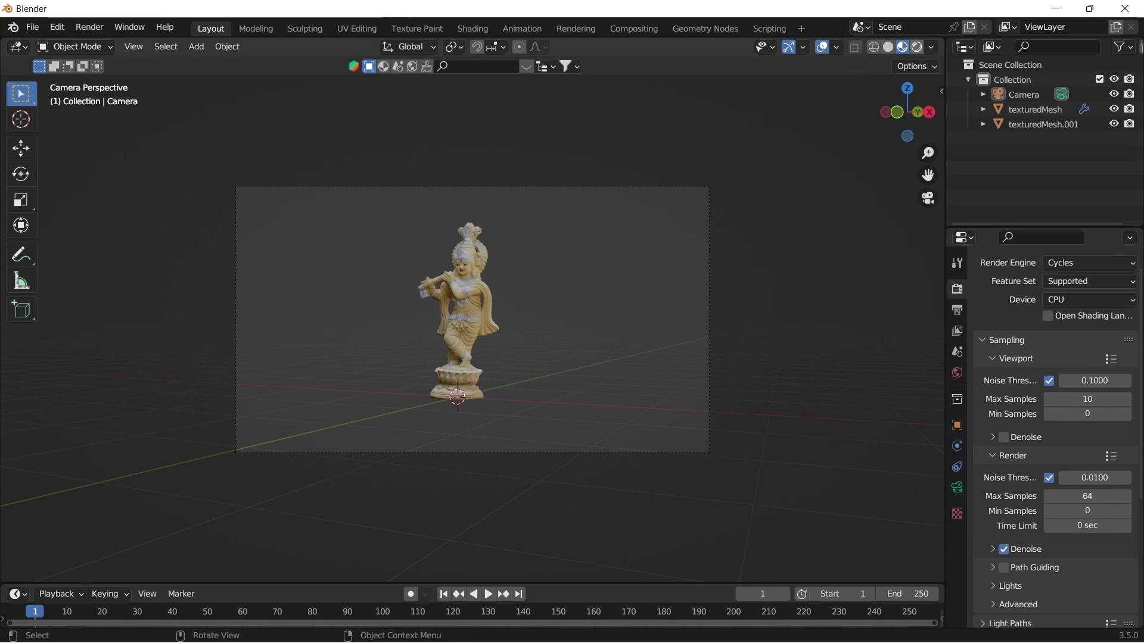
{"action": "key", "text": "z"}
{"action": "key", "text": "8"}
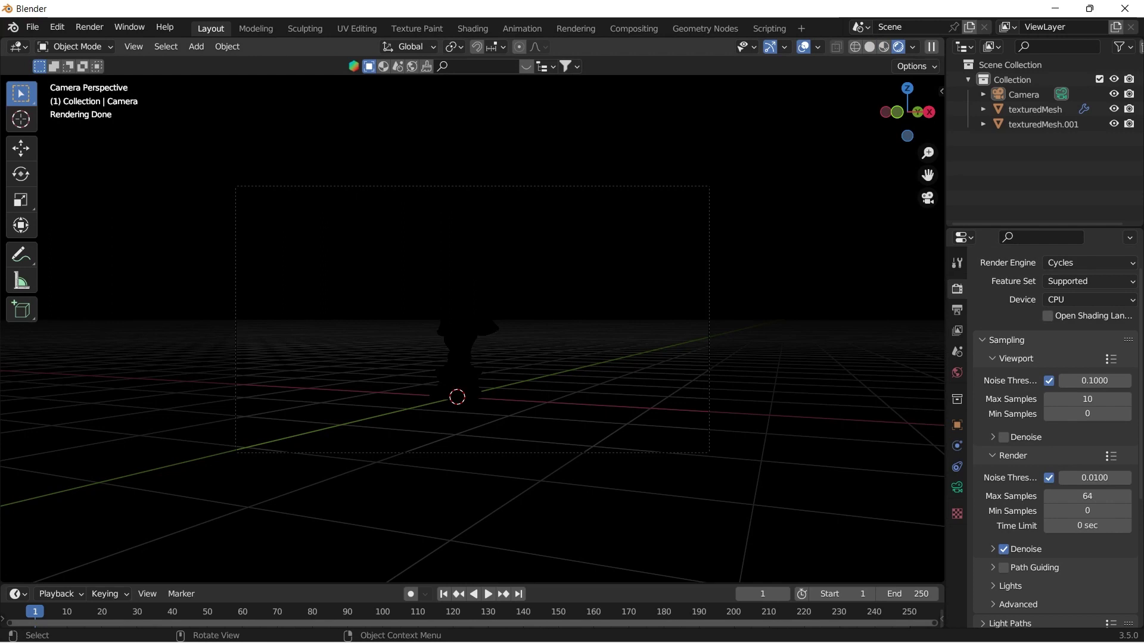
{"action": "key", "text": "shift+a"}
{"action": "mouse_move", "coordinate": [465, 317]}
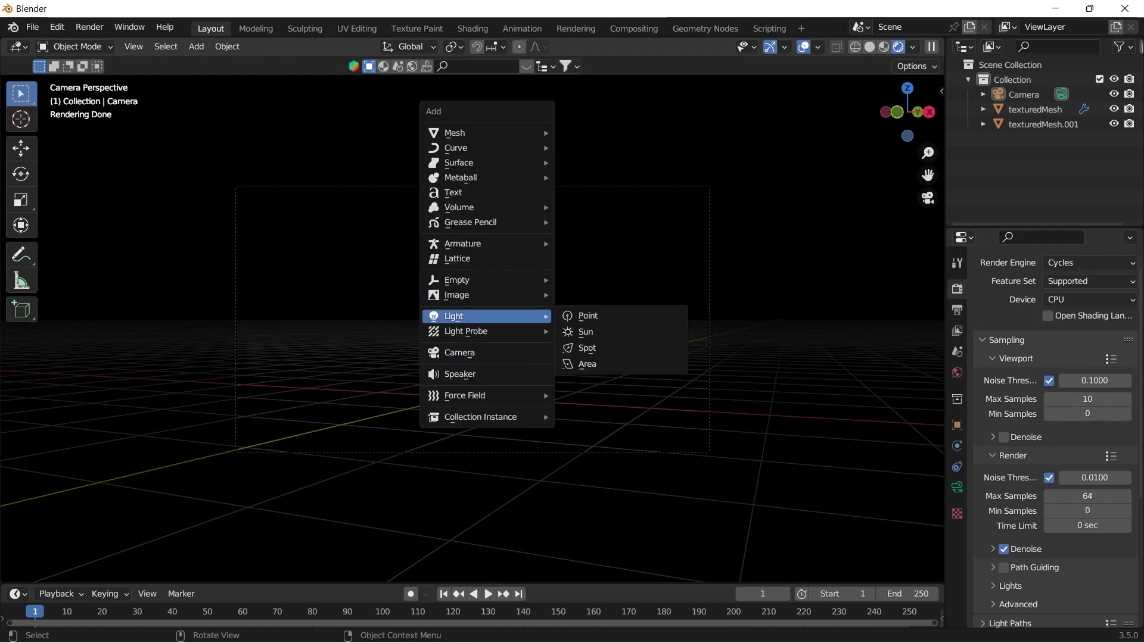
{"action": "left_click", "coordinate": [580, 316]}
Step: Raise the point light about 2.36 m along Z, then shift it about -0.57 m along Y and -0.51 m along X
{"action": "key", "text": "g"}
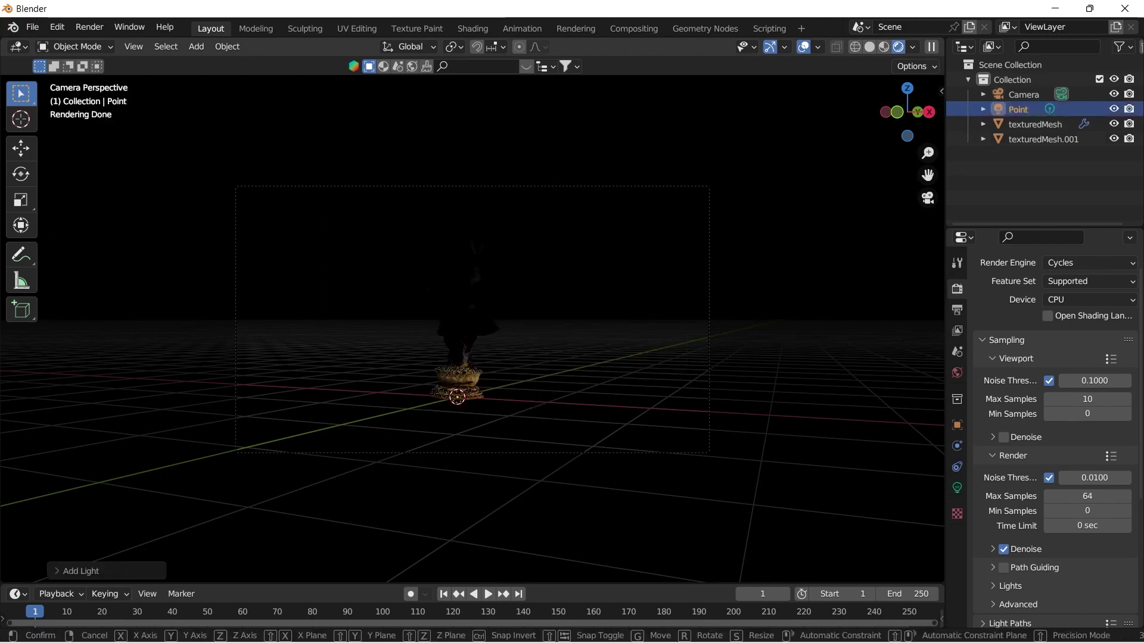
{"action": "key", "text": "z"}
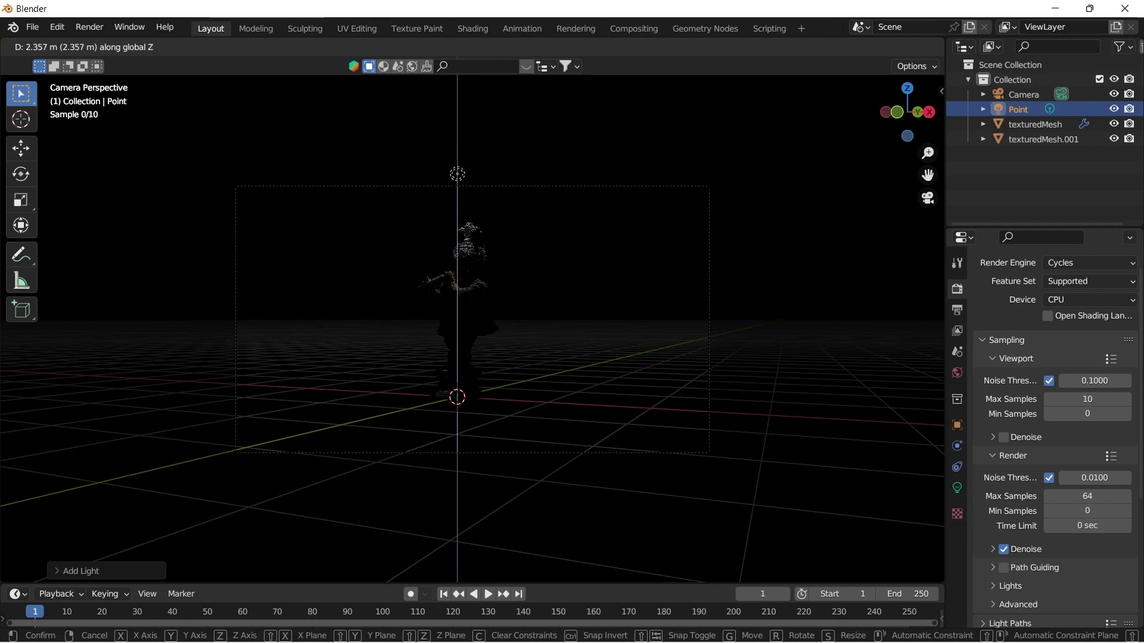
{"action": "key", "text": "Return"}
{"action": "key", "text": "g"}
{"action": "key", "text": "y"}
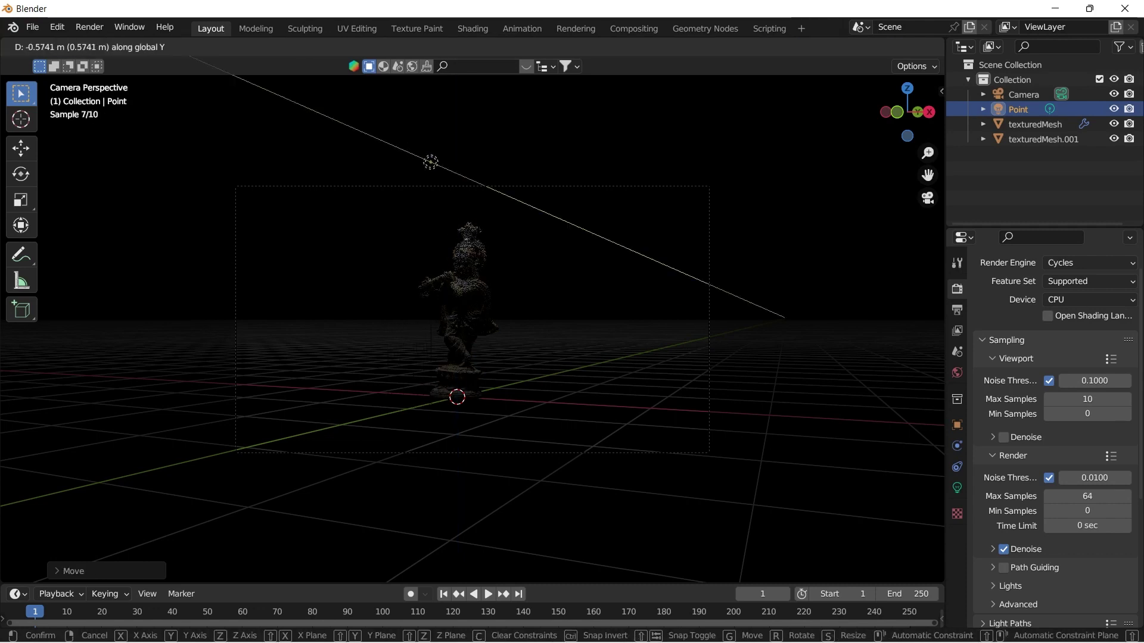
{"action": "key", "text": "Return"}
{"action": "key", "text": "g"}
{"action": "key", "text": "x"}
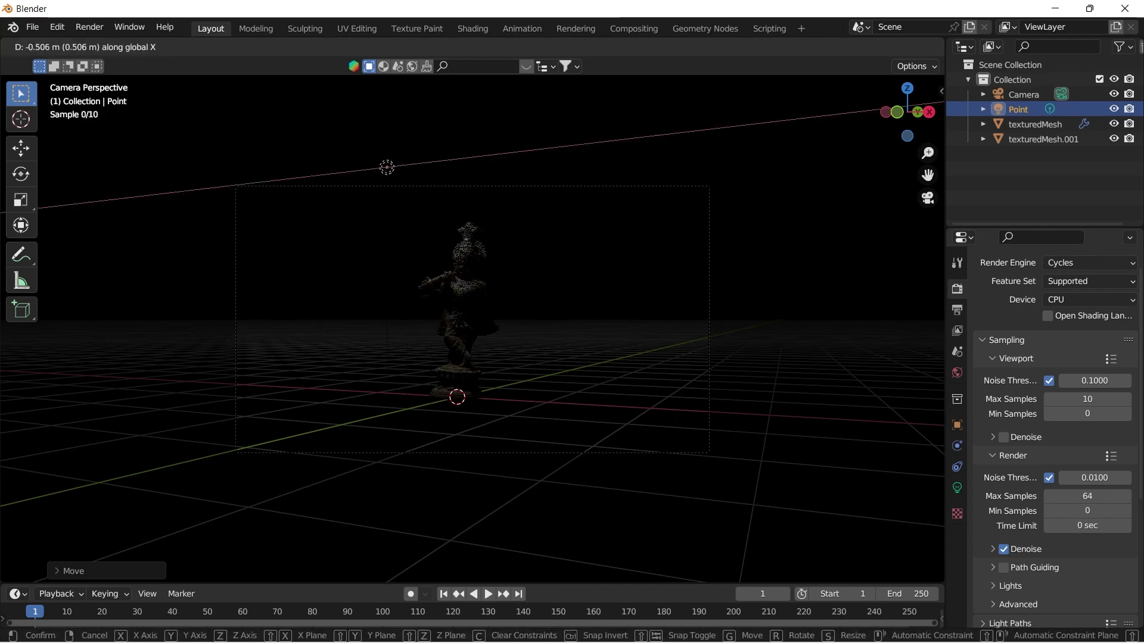
{"action": "key", "text": "Return"}
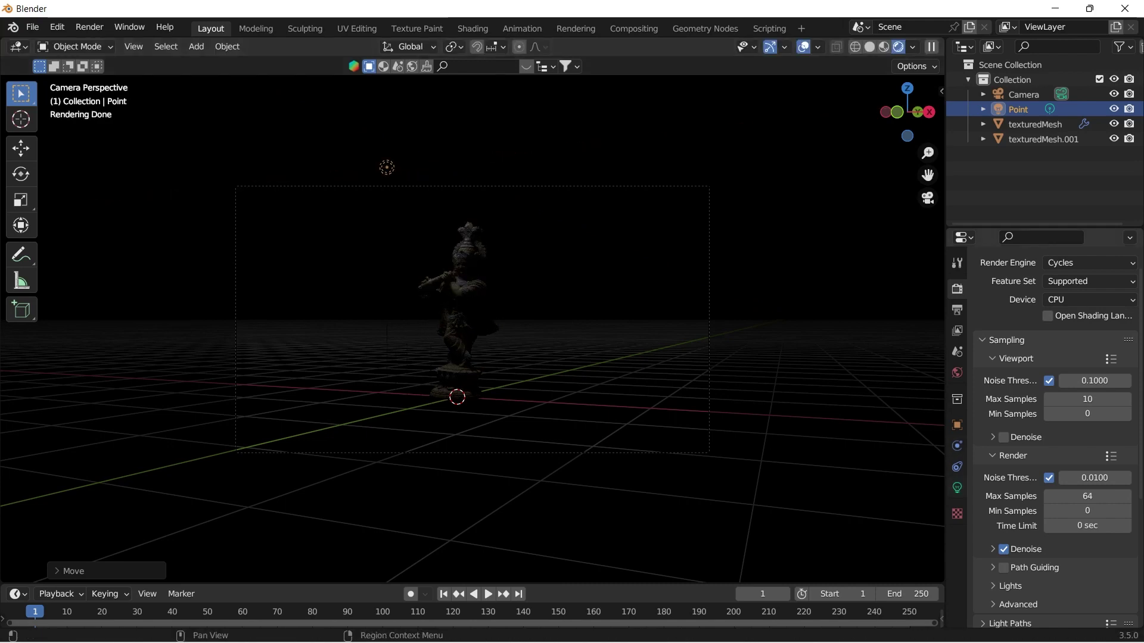
Step: Set the point light's power to 300 W
{"action": "left_click", "coordinate": [957, 488]}
{"action": "double_click", "coordinate": [1063, 387]}
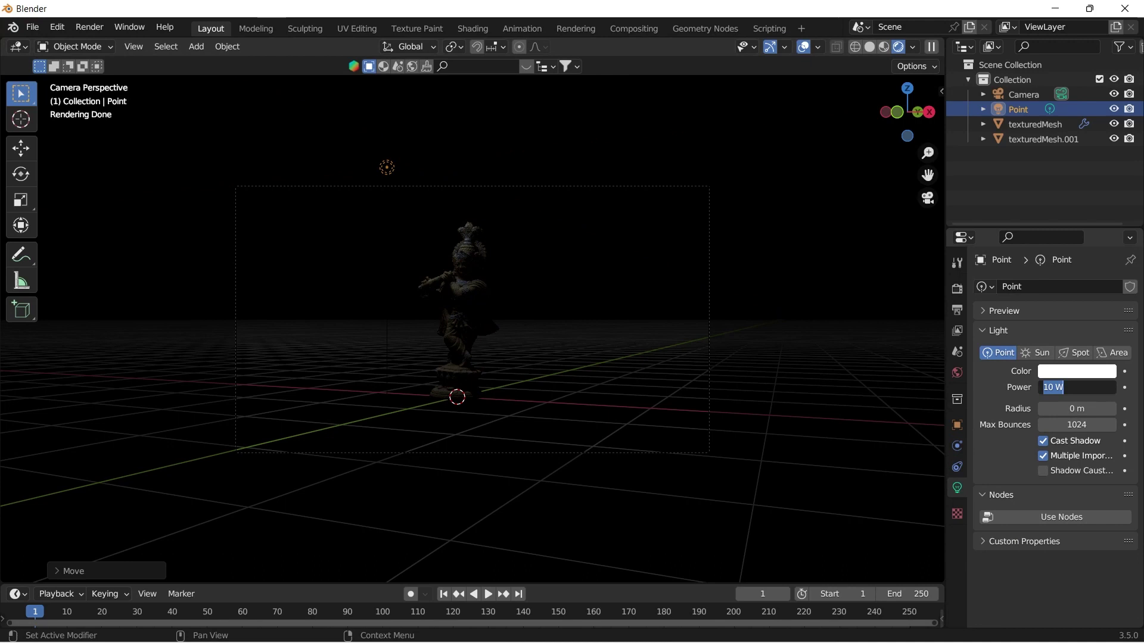
{"action": "key", "text": "Return"}
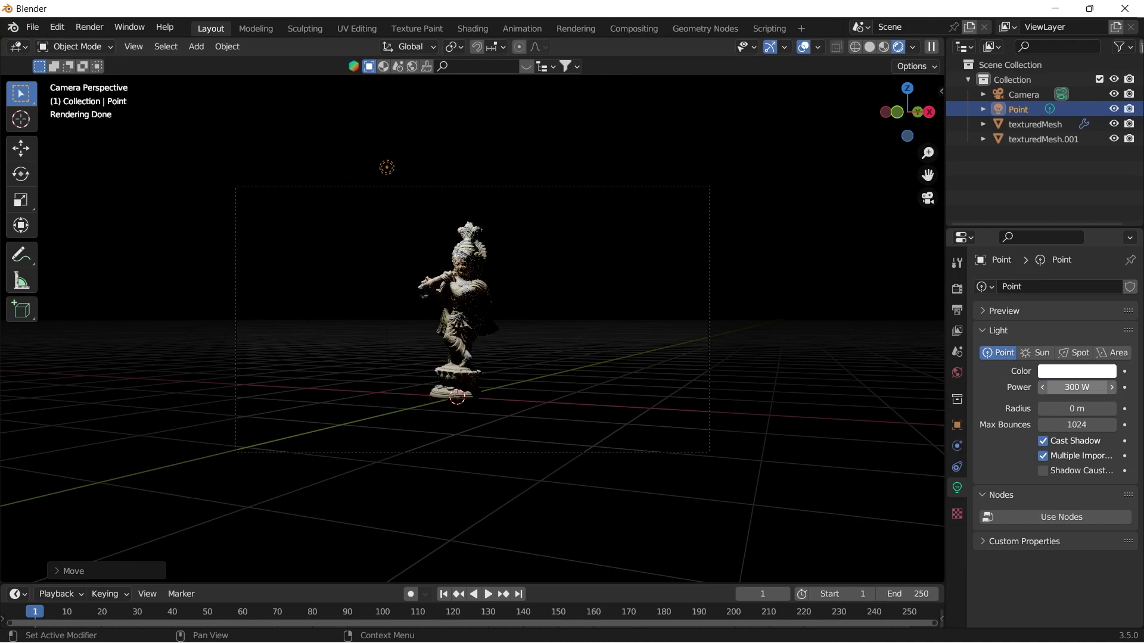
{"action": "scroll", "coordinate": [473, 320], "scroll_direction": "up", "scroll_amount": 1}
{"action": "scroll", "coordinate": [472, 319], "scroll_direction": "up", "scroll_amount": 1}
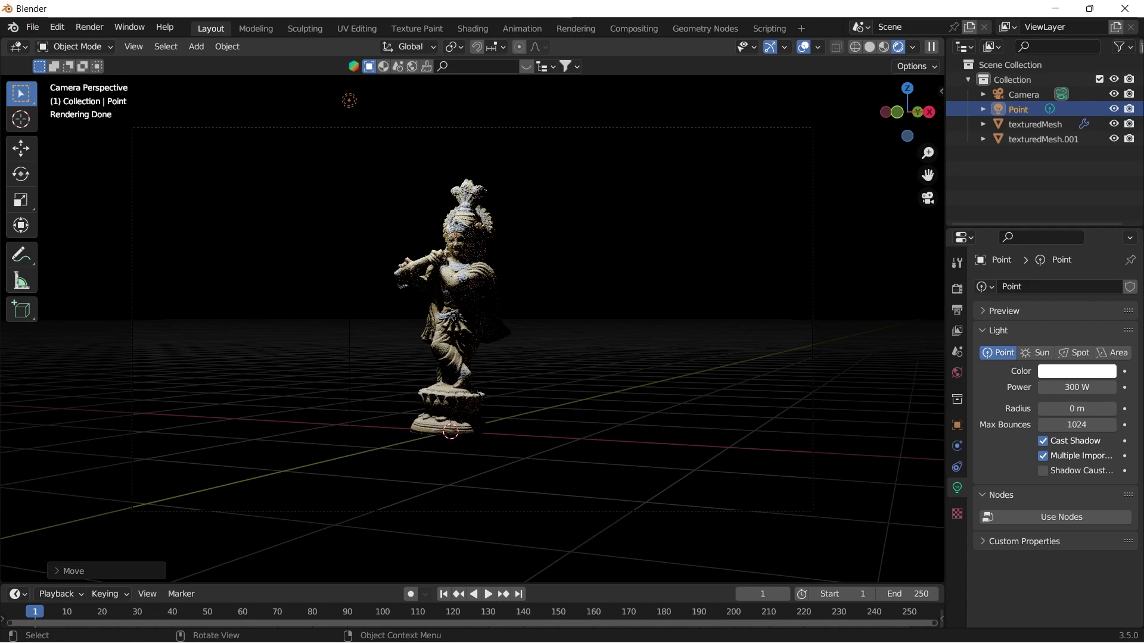
{"action": "key", "text": "g"}
{"action": "key", "text": "z"}
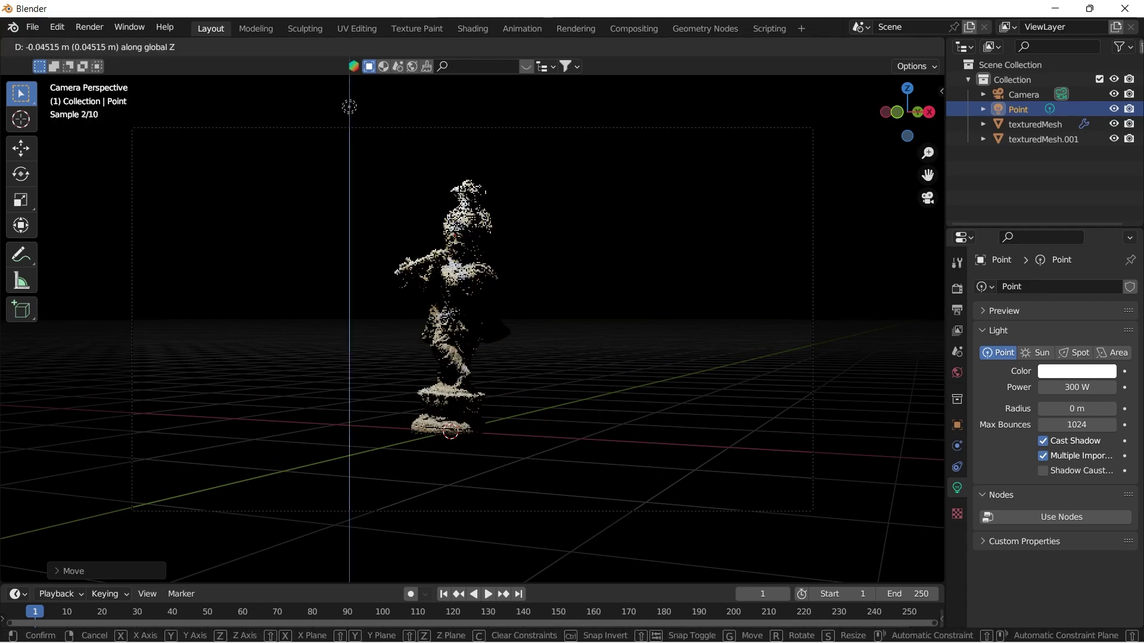
{"action": "key", "text": "Escape"}
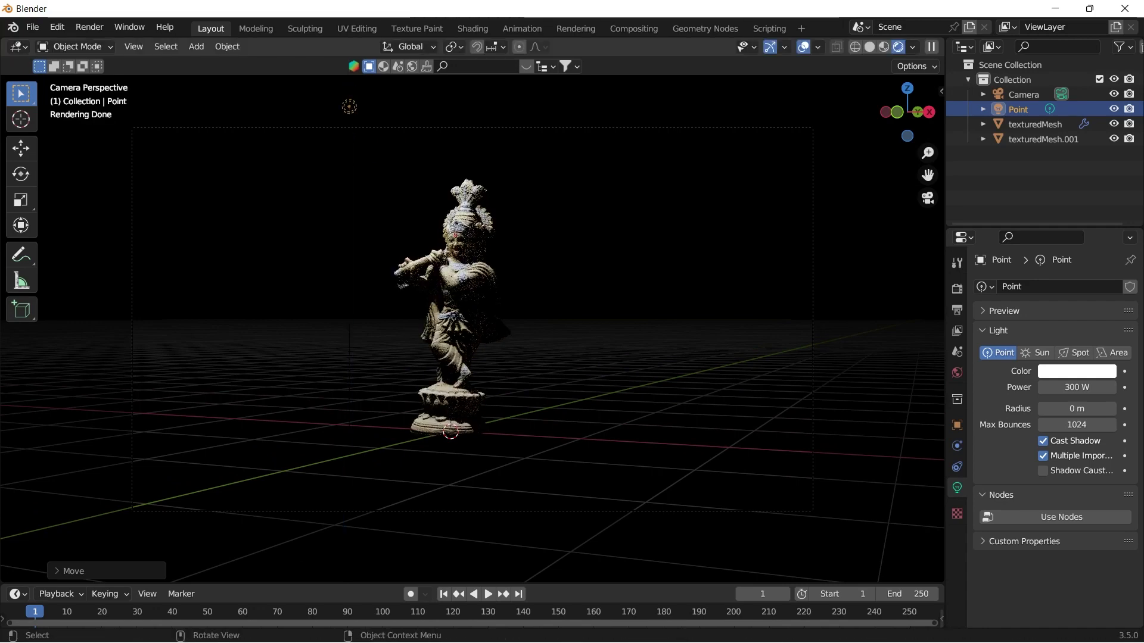
Step: From the top view, move the point light farther from the statue along negative Y and negative X, and return to the camera view
{"action": "key", "text": "KP_7"}
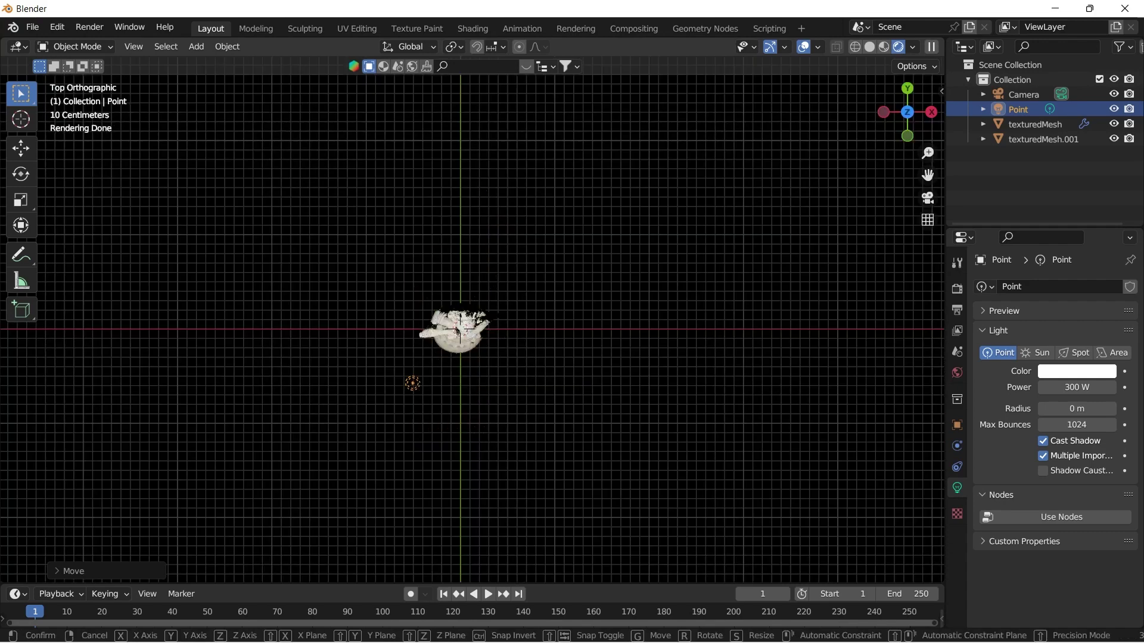
{"action": "key", "text": "g"}
{"action": "key", "text": "y"}
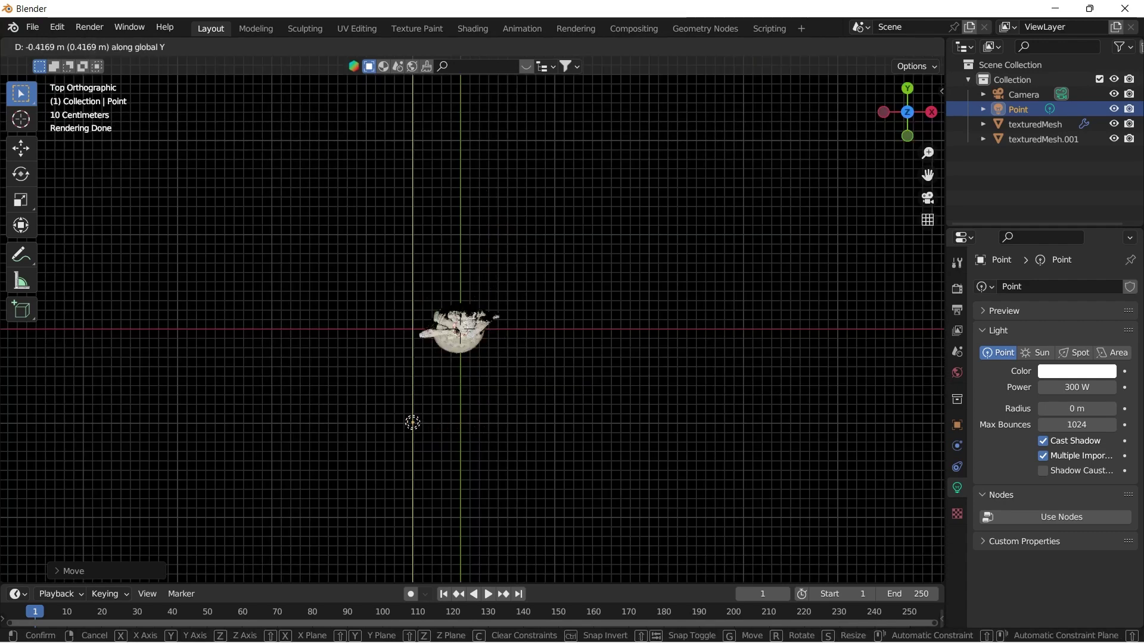
{"action": "left_click", "coordinate": [412, 451]}
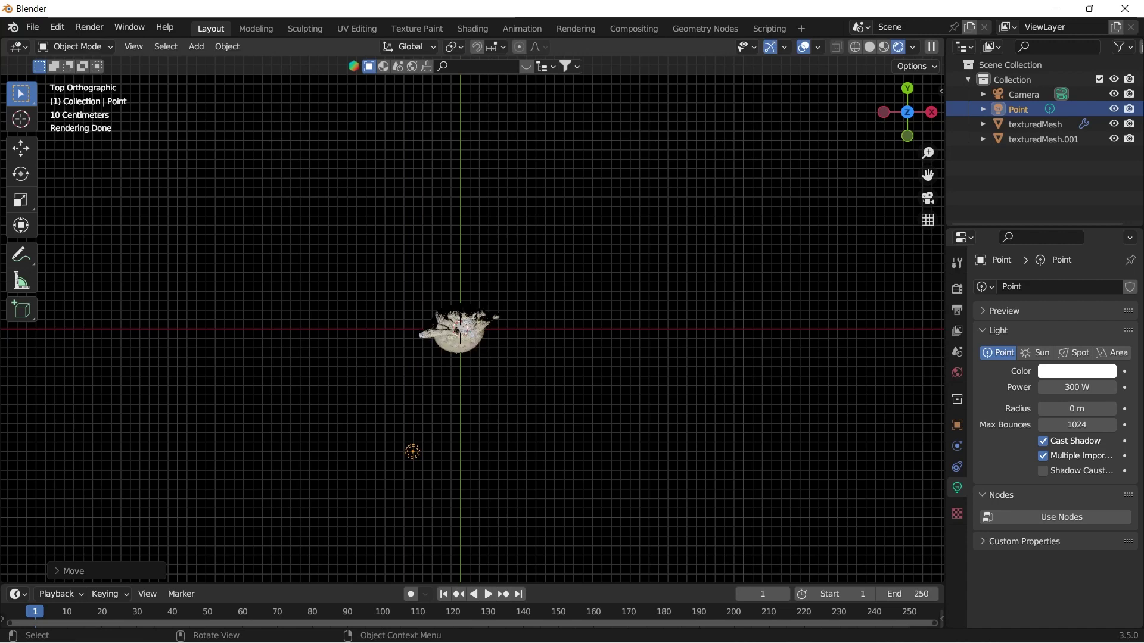
{"action": "key", "text": "g"}
{"action": "key", "text": "x"}
{"action": "left_click", "coordinate": [364, 452]}
{"action": "key", "text": "KP_0"}
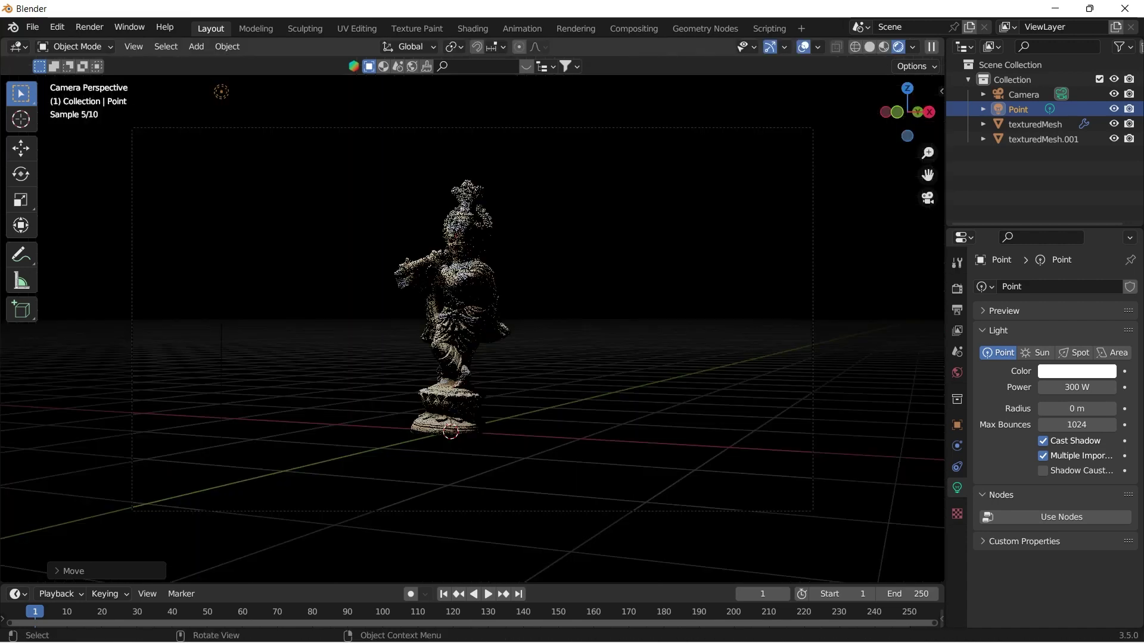
Step: Duplicate the point light and move the copy along positive X to light the statue's shadowed side
{"action": "scroll", "coordinate": [472, 319], "scroll_direction": "down", "scroll_amount": 2}
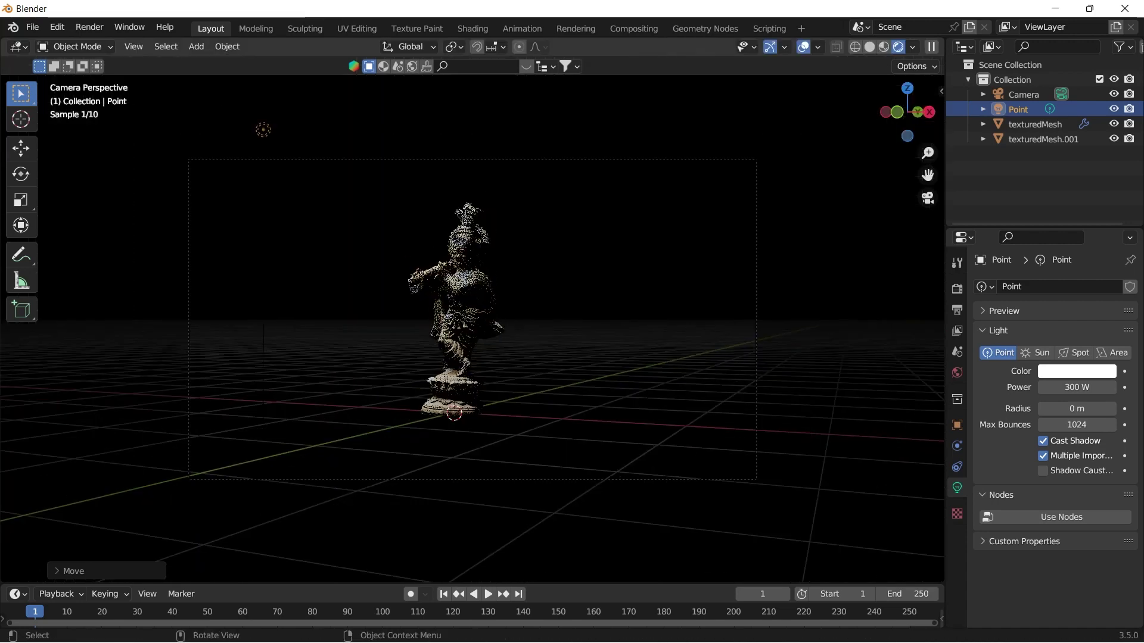
{"action": "key", "text": "shift+d"}
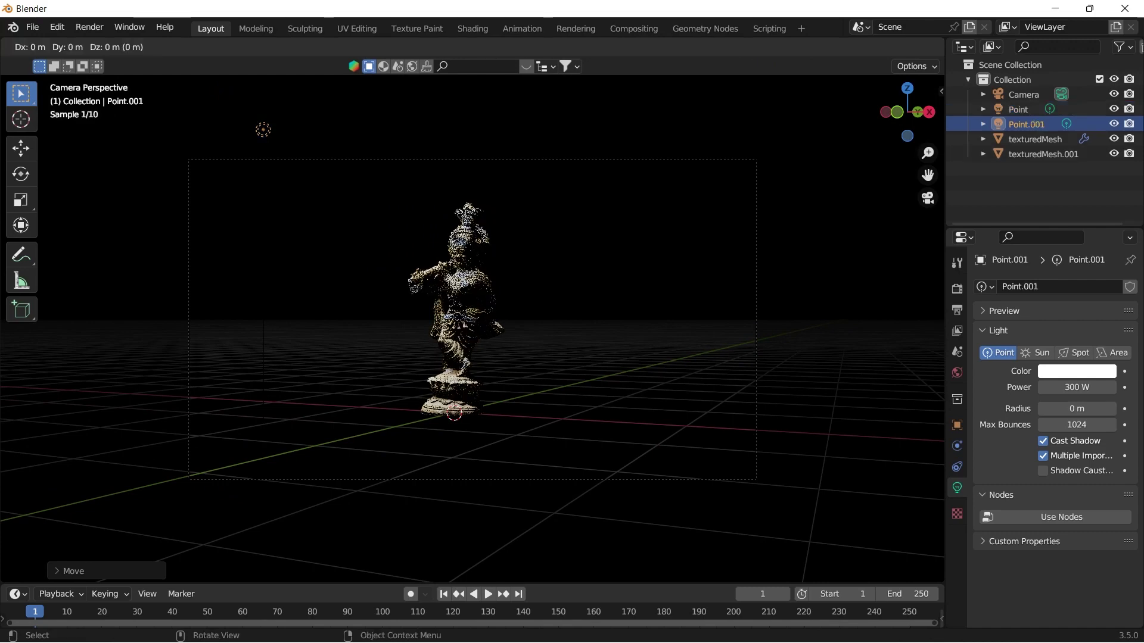
{"action": "key", "text": "x"}
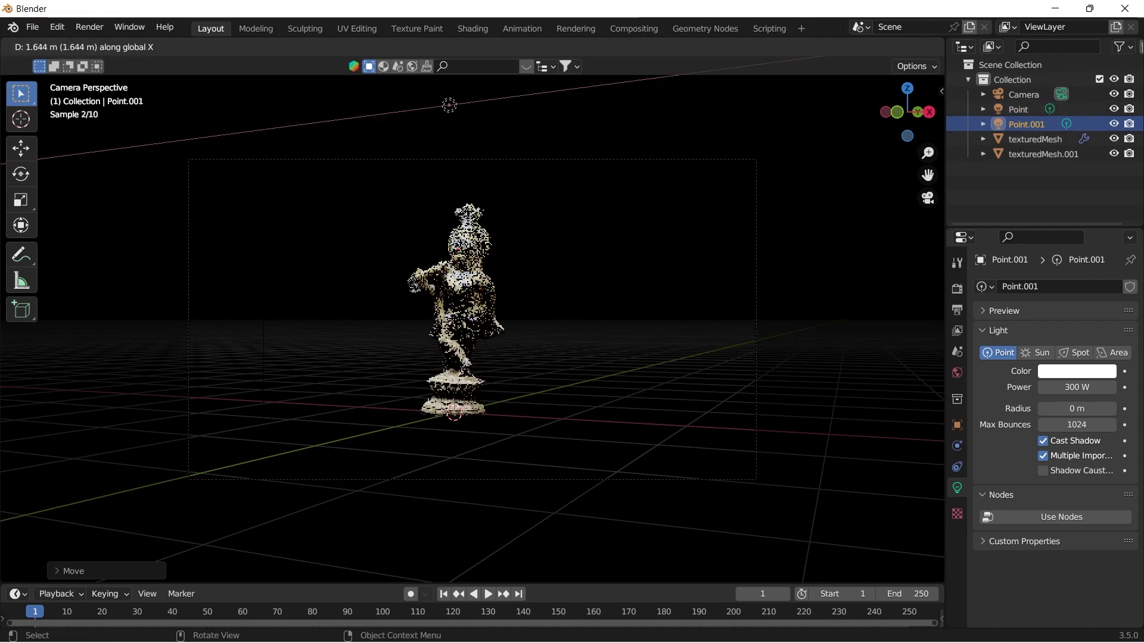
{"action": "key", "text": "Return"}
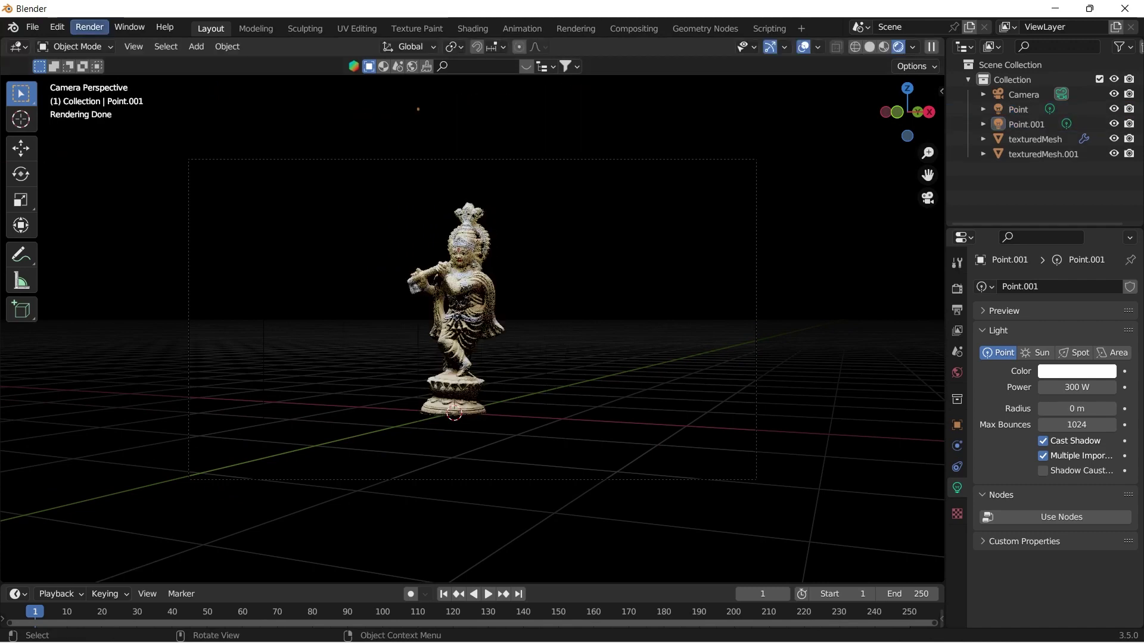
Step: Render a still image of the lit statue through the camera
{"action": "left_click", "coordinate": [89, 26]}
{"action": "left_click", "coordinate": [122, 44]}
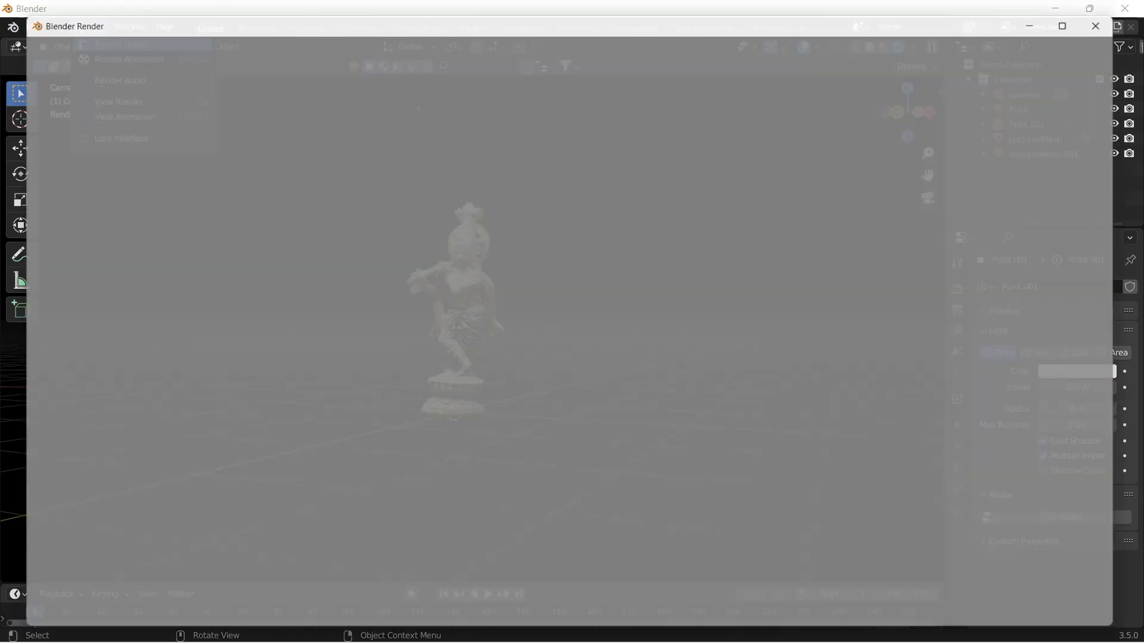